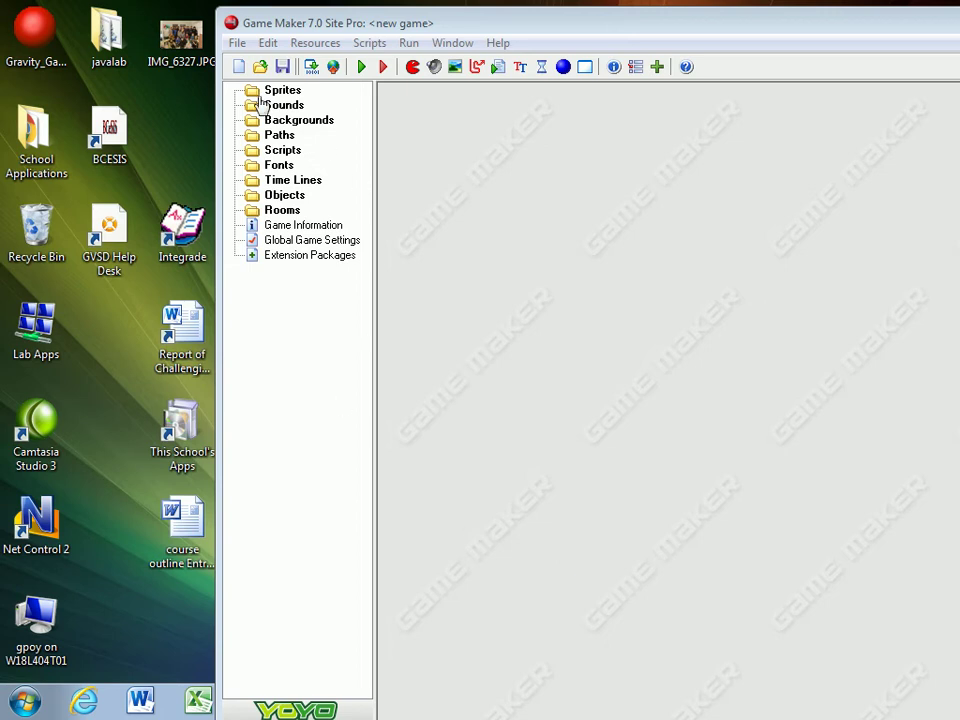
Reopen the maze game.gmk project from the recent files list
{"action": "left_click", "coordinate": [238, 44]}
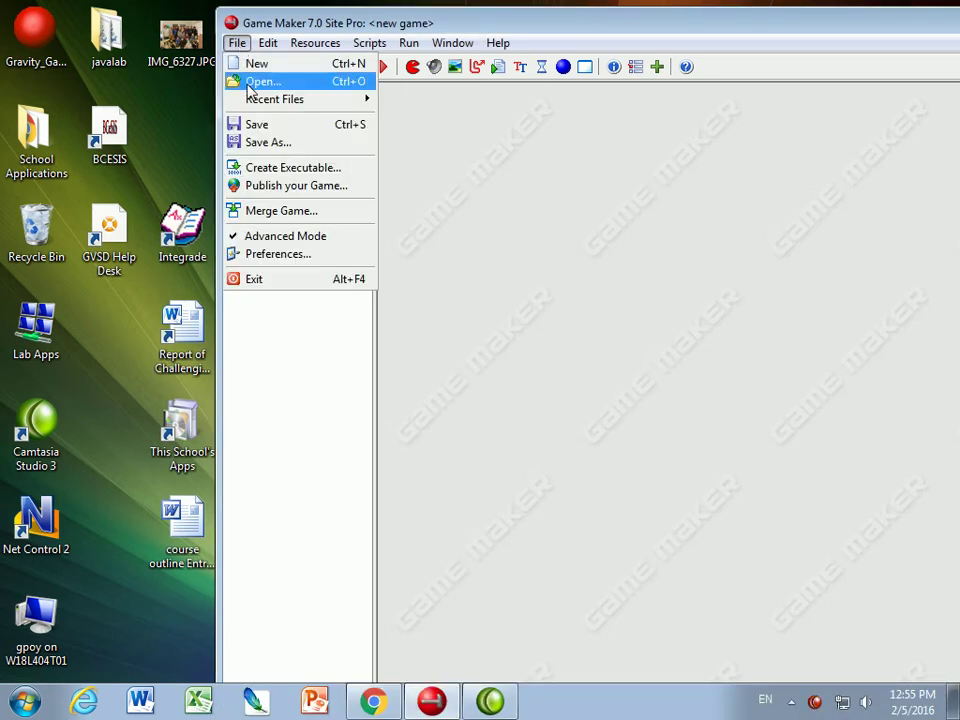
{"action": "mouse_move", "coordinate": [250, 100]}
{"action": "left_click", "coordinate": [437, 117]}
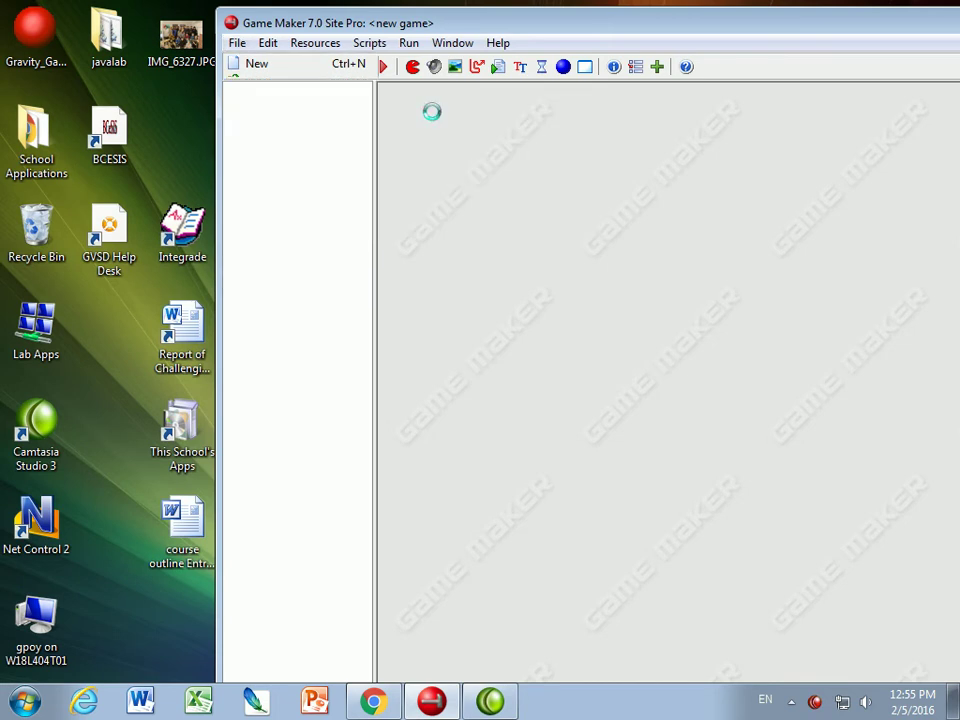
{"action": "left_click_drag", "start_coordinate": [437, 22], "coordinate": [289, 19]}
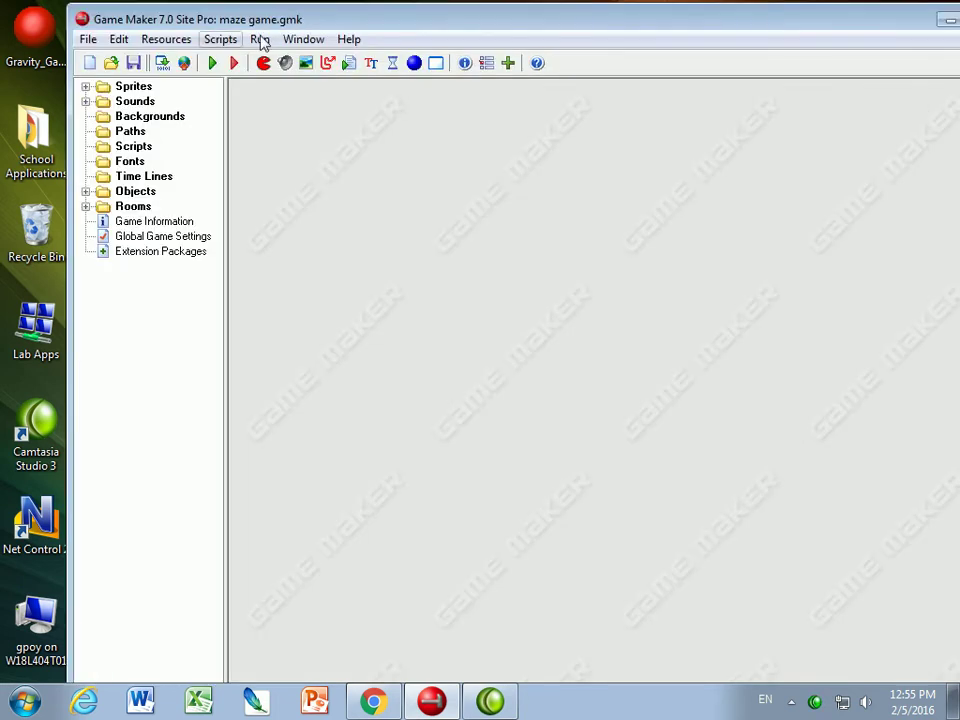
Create a new sprite in the Sprites folder and name it spr_EnemyUpDown
{"action": "left_click", "coordinate": [86, 88]}
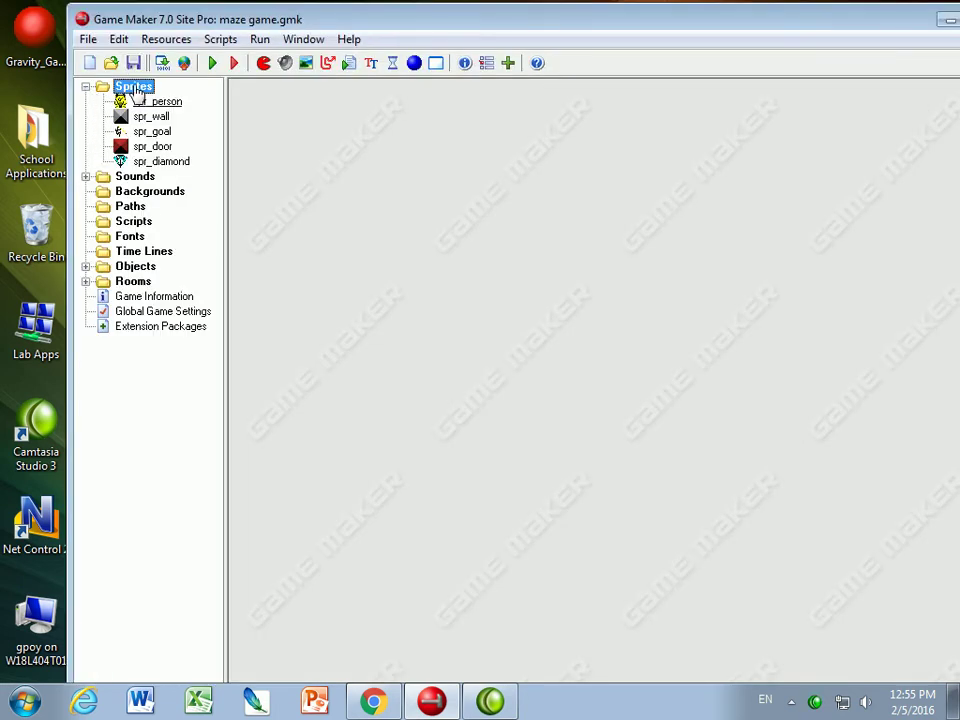
{"action": "right_click", "coordinate": [134, 88]}
{"action": "left_click", "coordinate": [160, 100]}
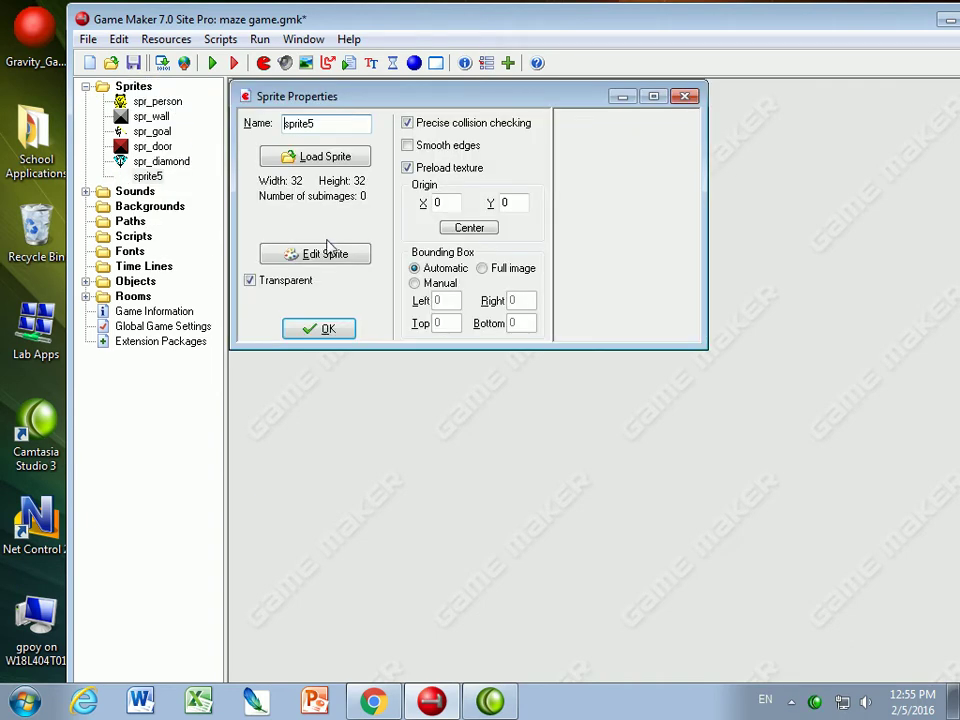
{"action": "double_click", "coordinate": [298, 123]}
{"action": "type", "text": "spr_EnemyUpDown"}
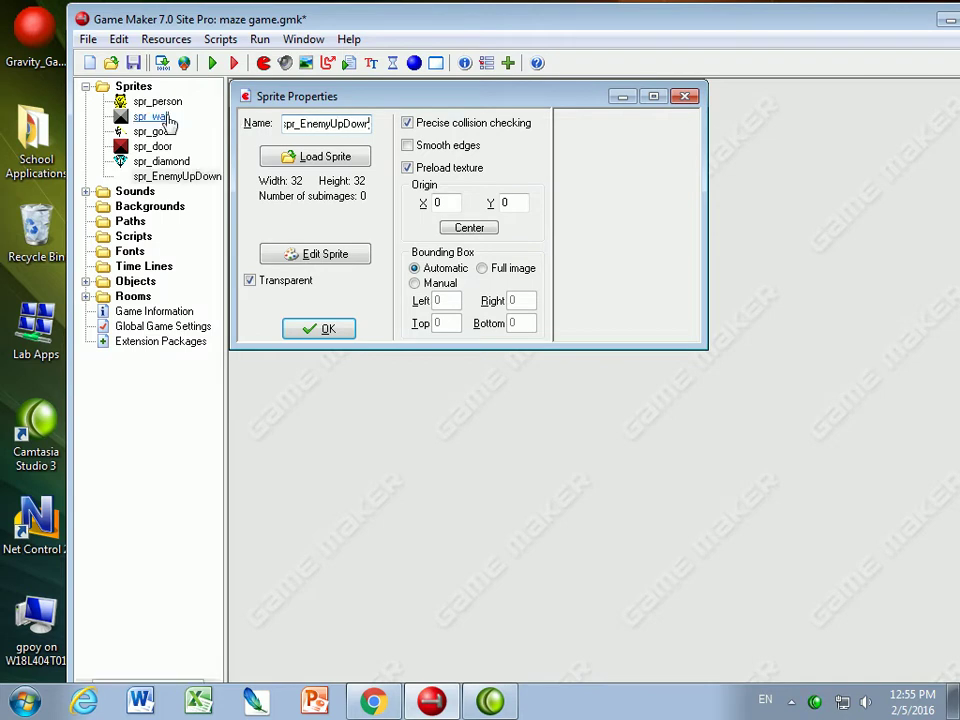
Load the 32x32 spider image monster2.png into the sprite
{"action": "left_click", "coordinate": [273, 157]}
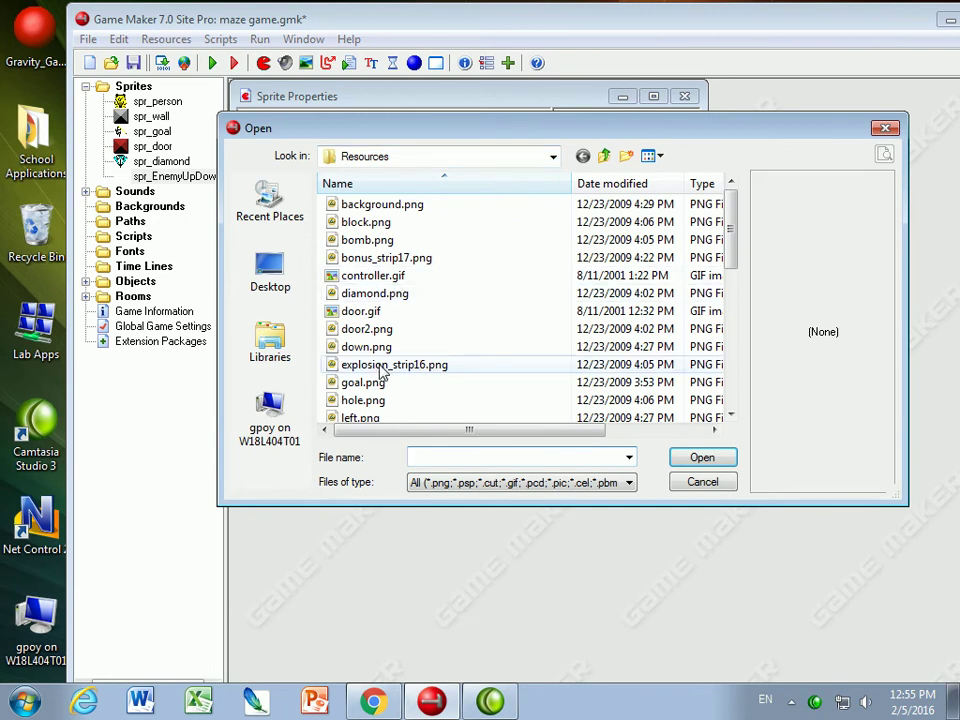
{"action": "left_click", "coordinate": [362, 364]}
{"action": "left_click", "coordinate": [659, 157]}
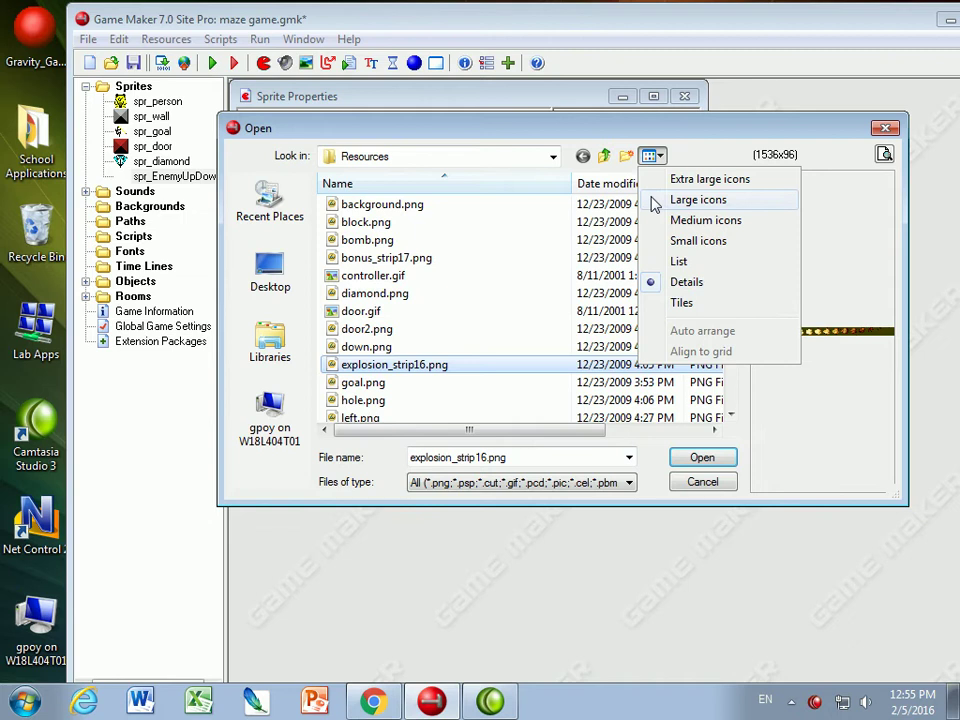
{"action": "left_click", "coordinate": [680, 199]}
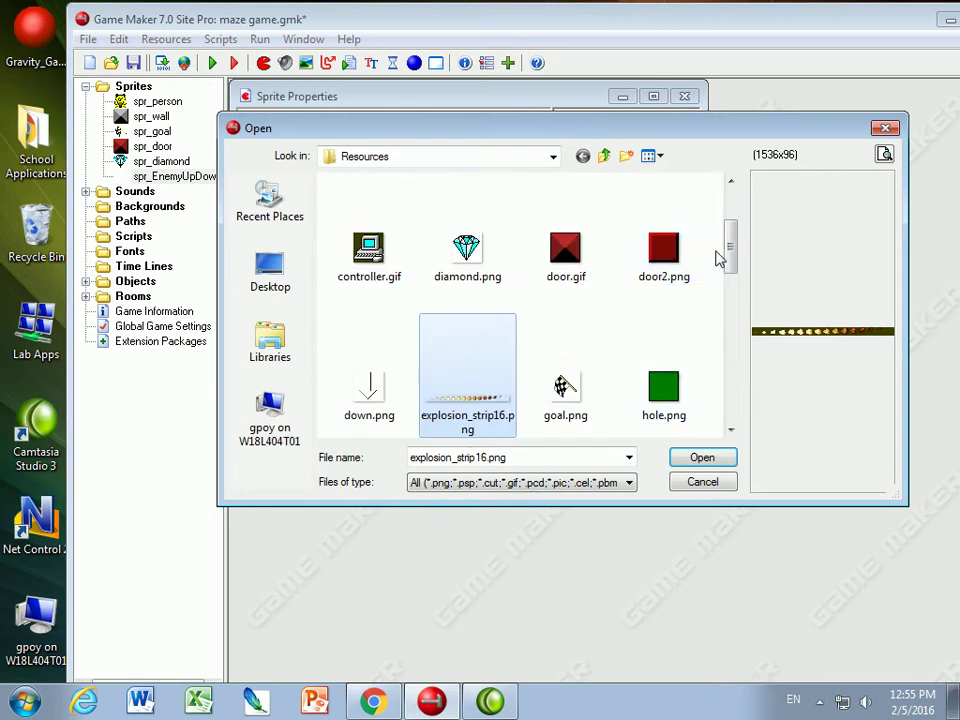
{"action": "left_click_drag", "start_coordinate": [735, 253], "coordinate": [731, 326]}
{"action": "left_click", "coordinate": [372, 295]}
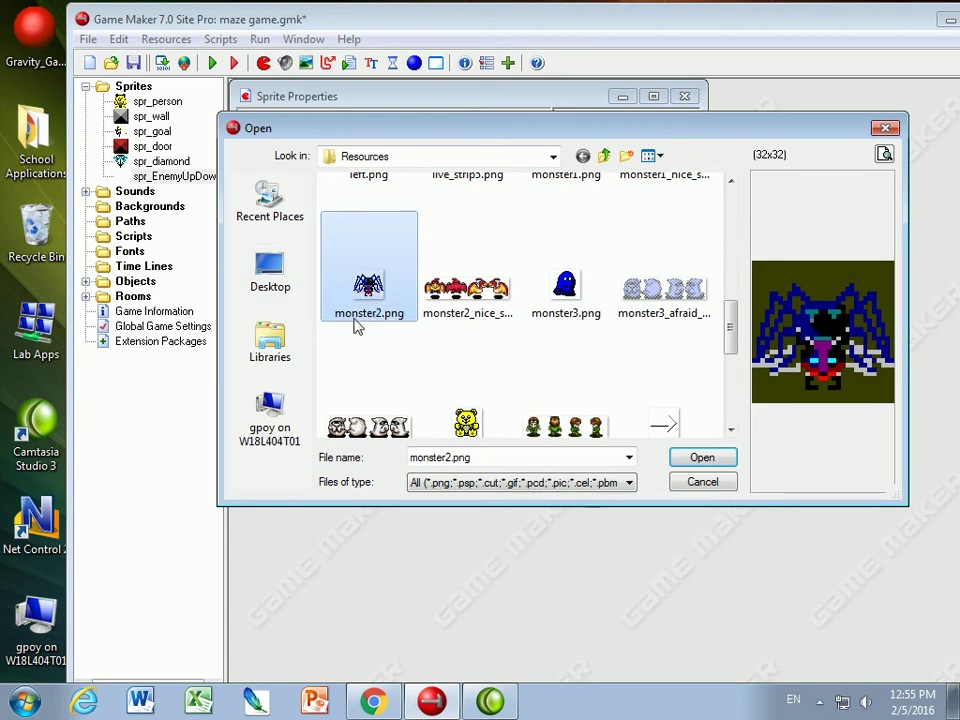
{"action": "left_click", "coordinate": [692, 457]}
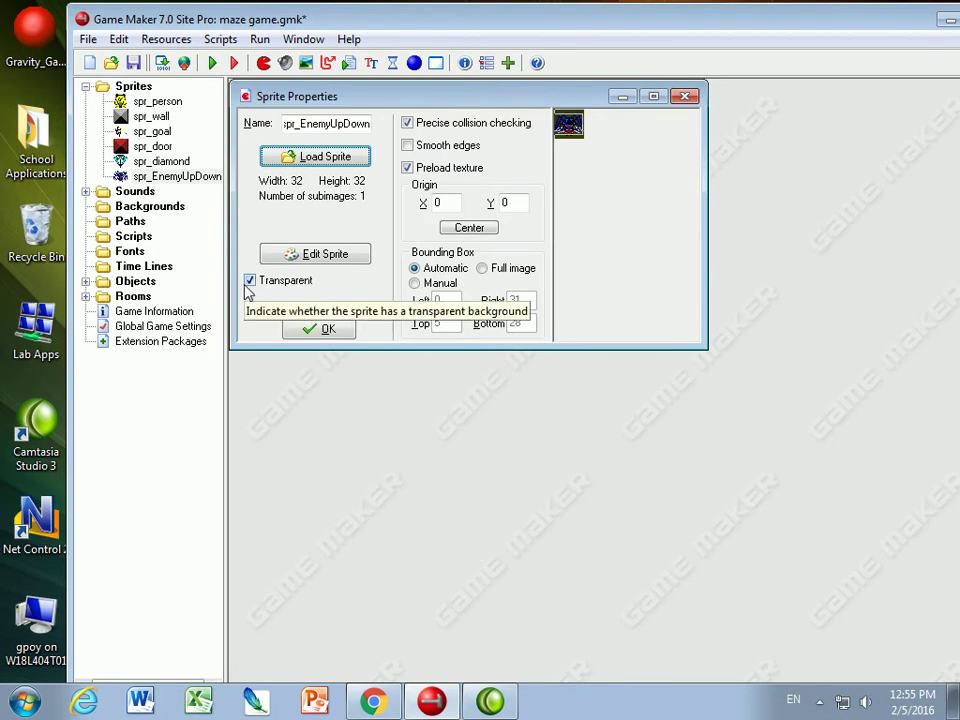
Set a full-image bounding box and turn off precise collision and texture preloading
{"action": "left_click", "coordinate": [487, 270]}
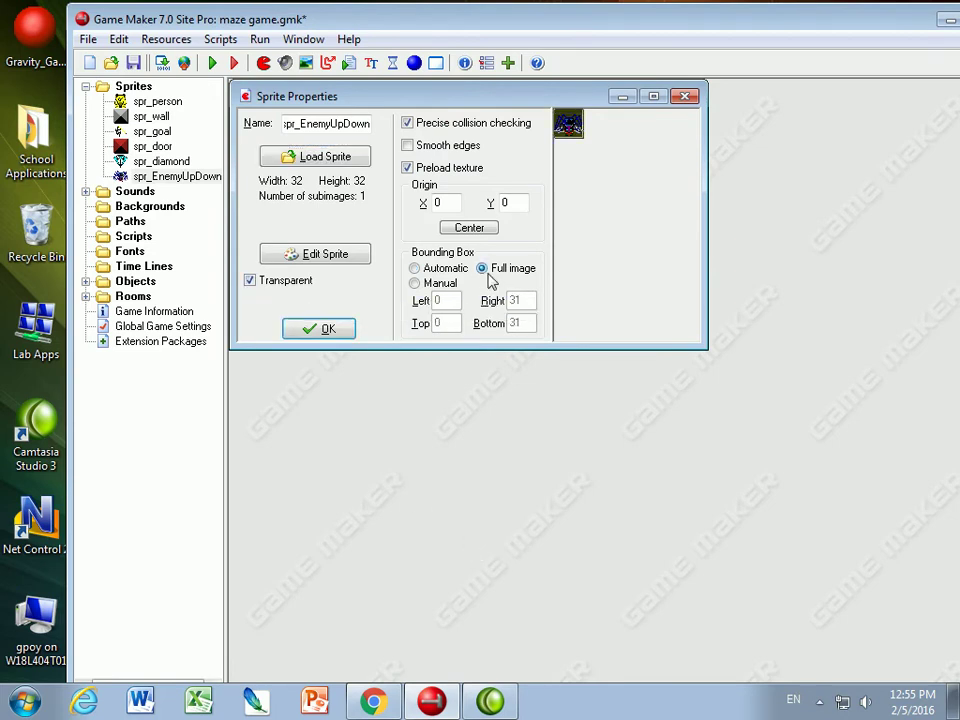
{"action": "left_click", "coordinate": [408, 123]}
{"action": "left_click", "coordinate": [407, 167]}
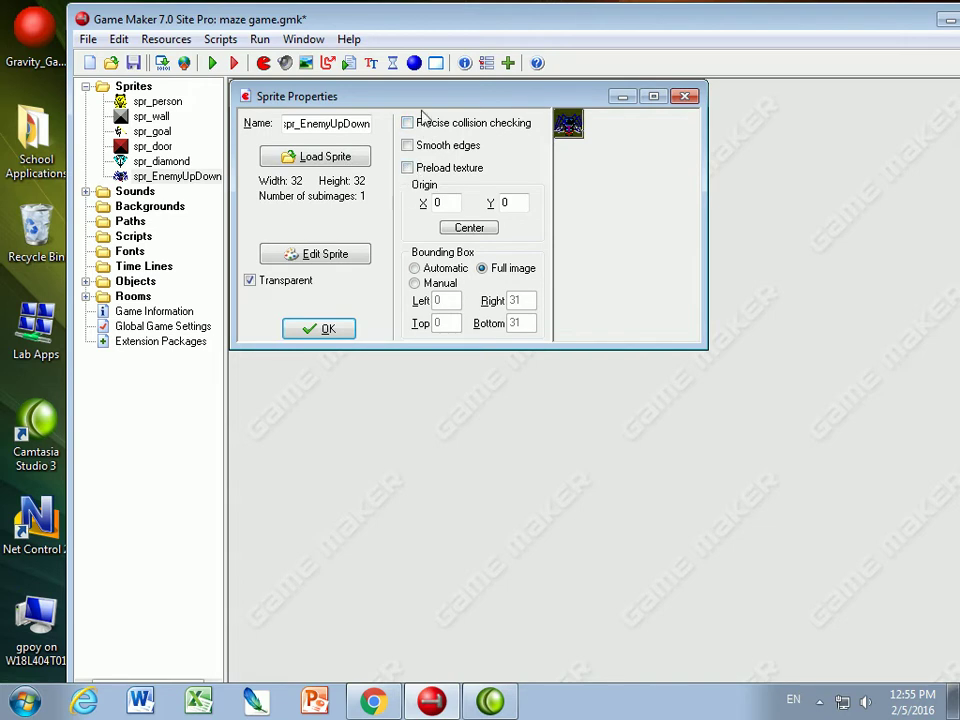
Close the sprite settings and create a new object named obj_enemy_up_down
{"action": "left_click", "coordinate": [320, 330]}
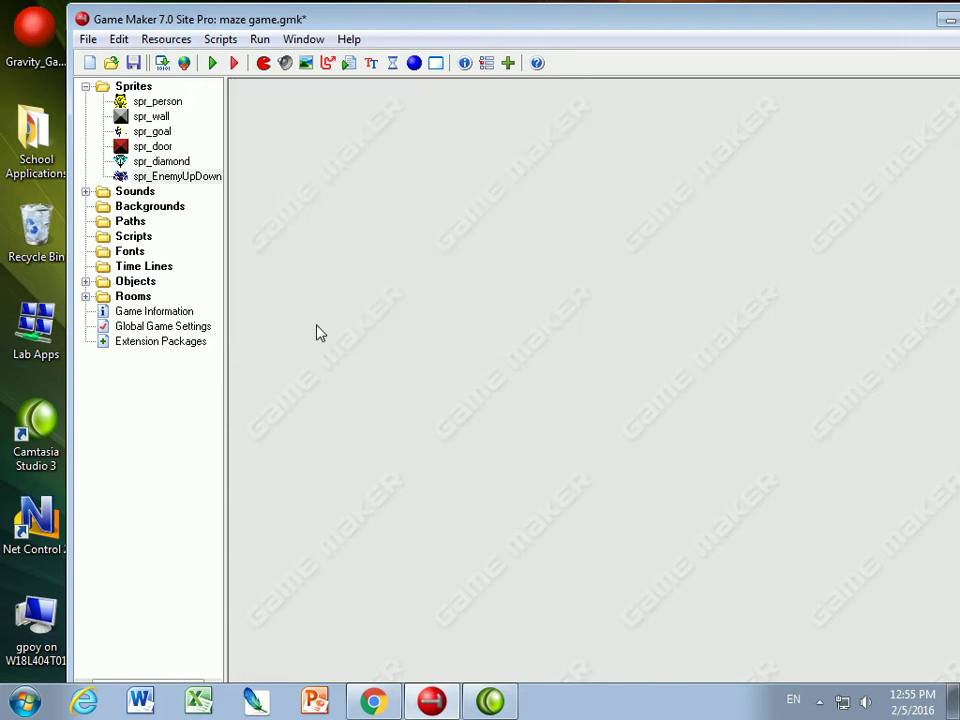
{"action": "left_click", "coordinate": [87, 282]}
{"action": "right_click", "coordinate": [135, 284]}
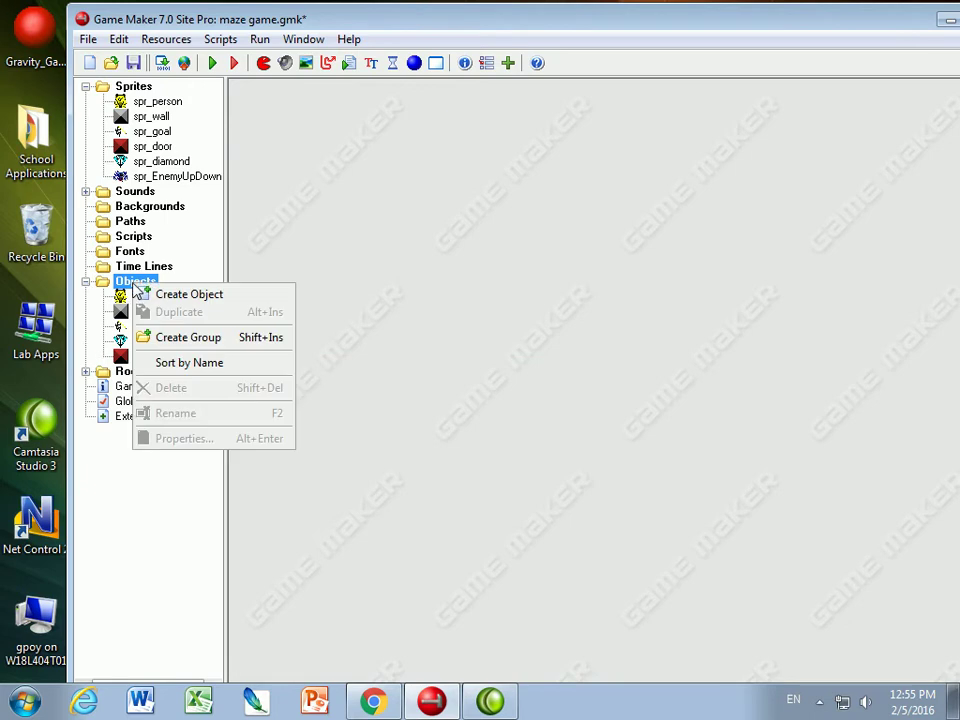
{"action": "left_click", "coordinate": [150, 295]}
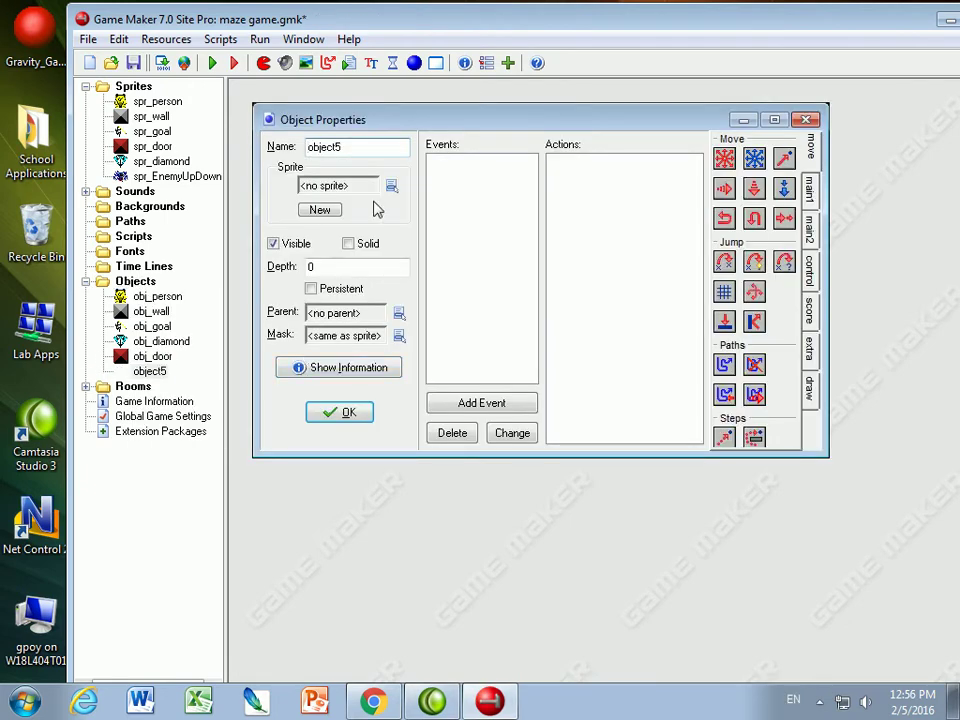
{"action": "type", "text": "obj_enemy"}
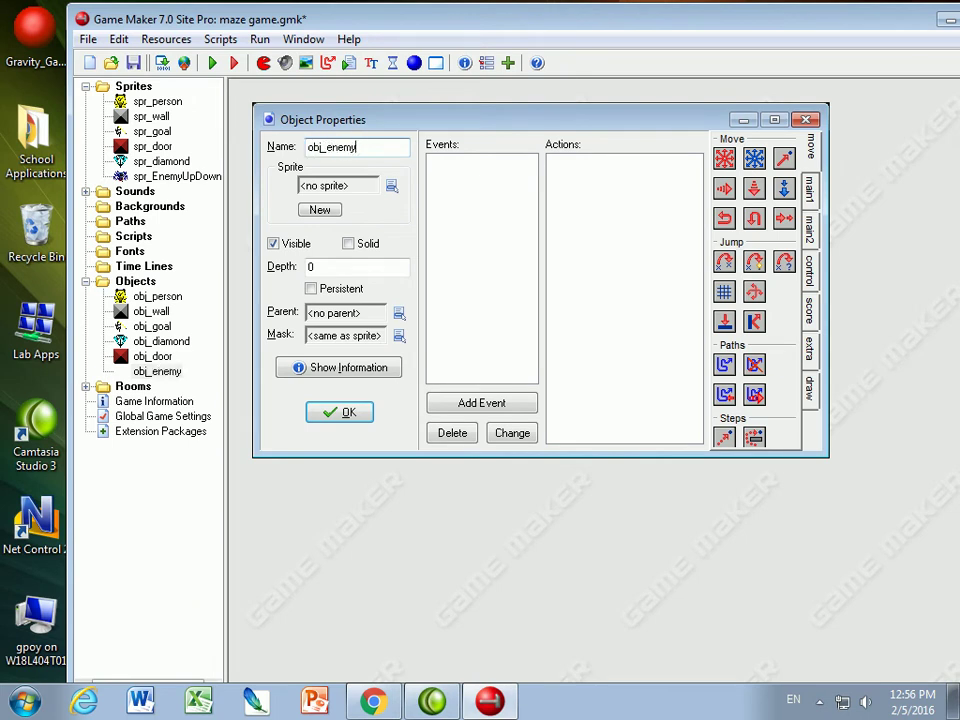
{"action": "type", "text": "_up_down"}
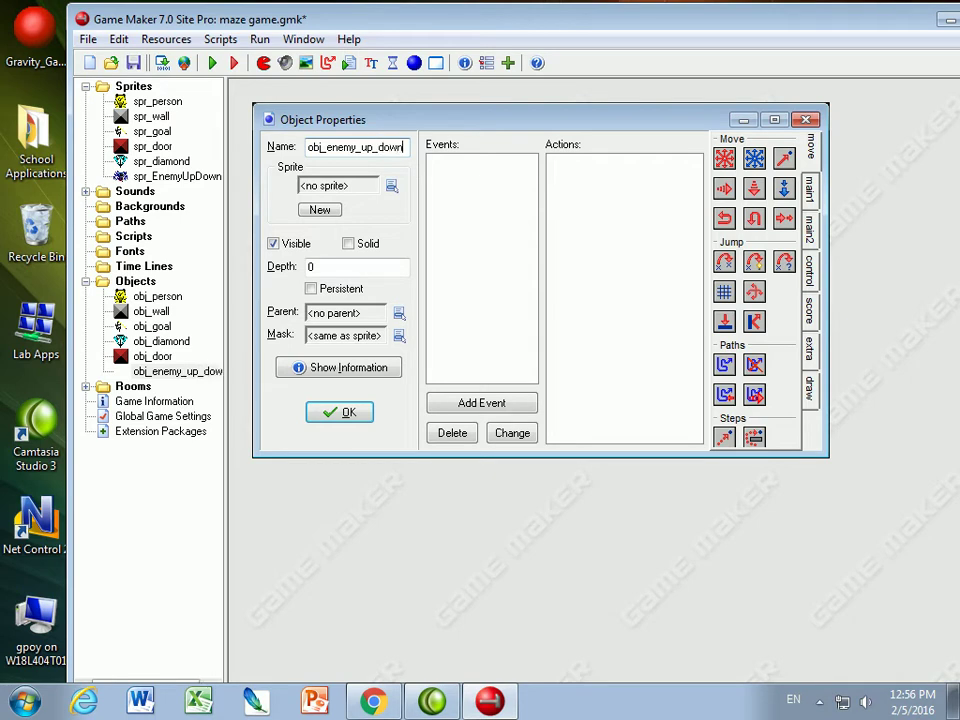
Assign spr_EnemyUpDown as the enemy object's sprite
{"action": "left_click", "coordinate": [392, 187]}
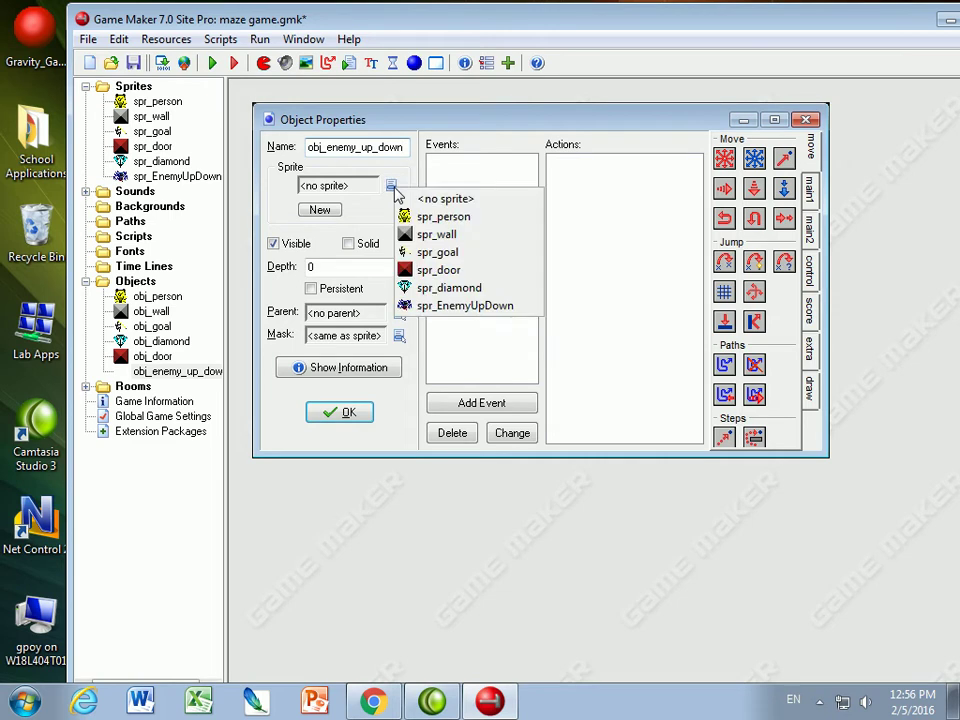
{"action": "left_click", "coordinate": [436, 305]}
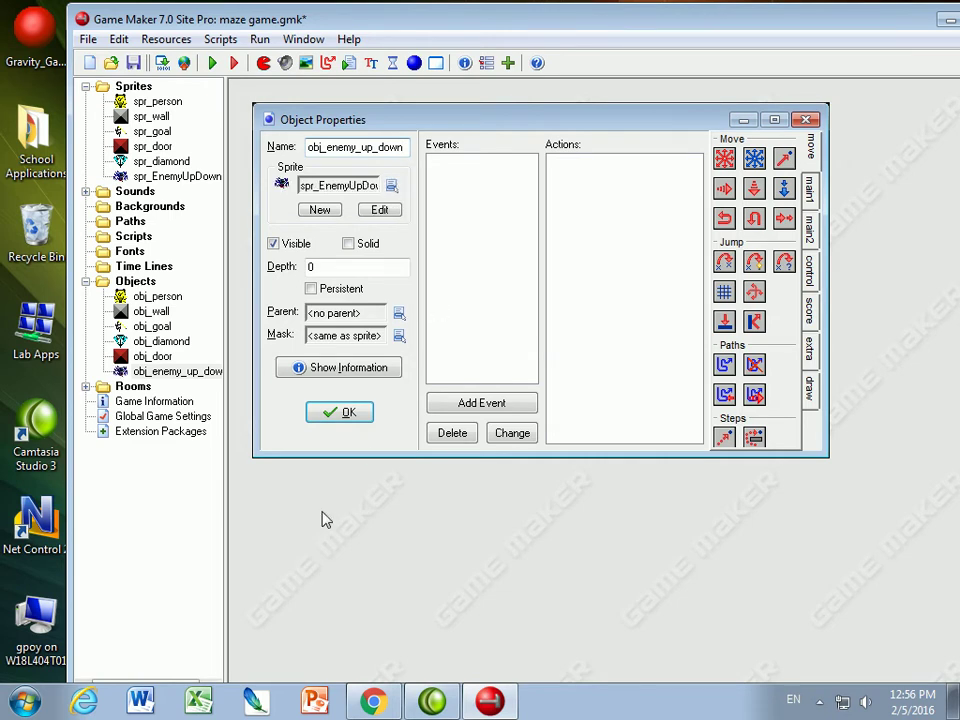
{"action": "left_click", "coordinate": [470, 405]}
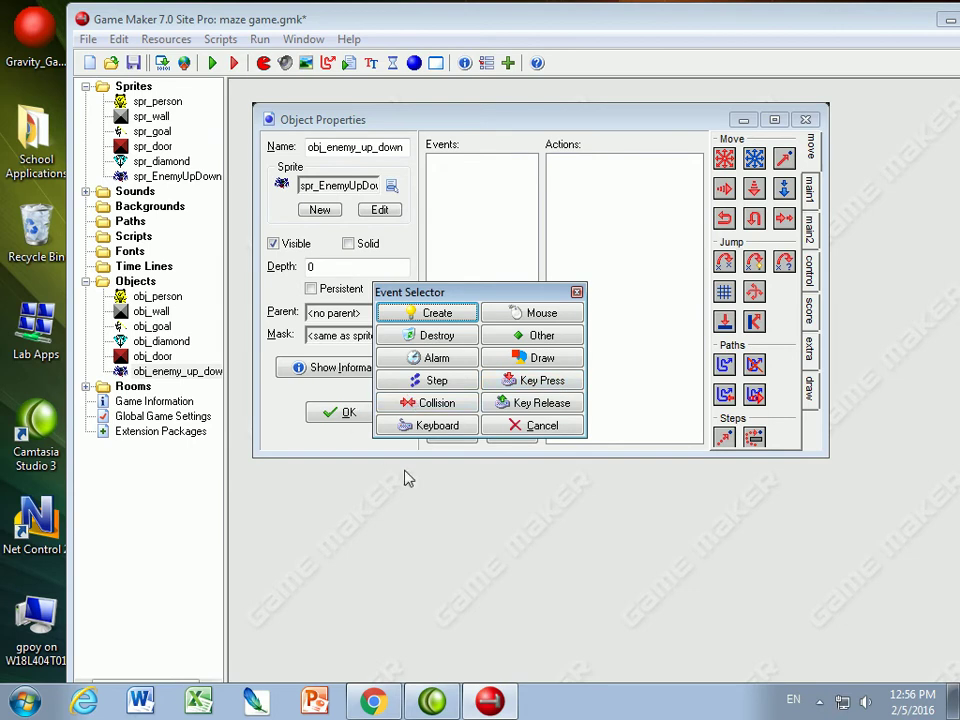
Add a Create event with a Move Fixed action going up or down at speed 32/7
{"action": "left_click", "coordinate": [420, 314]}
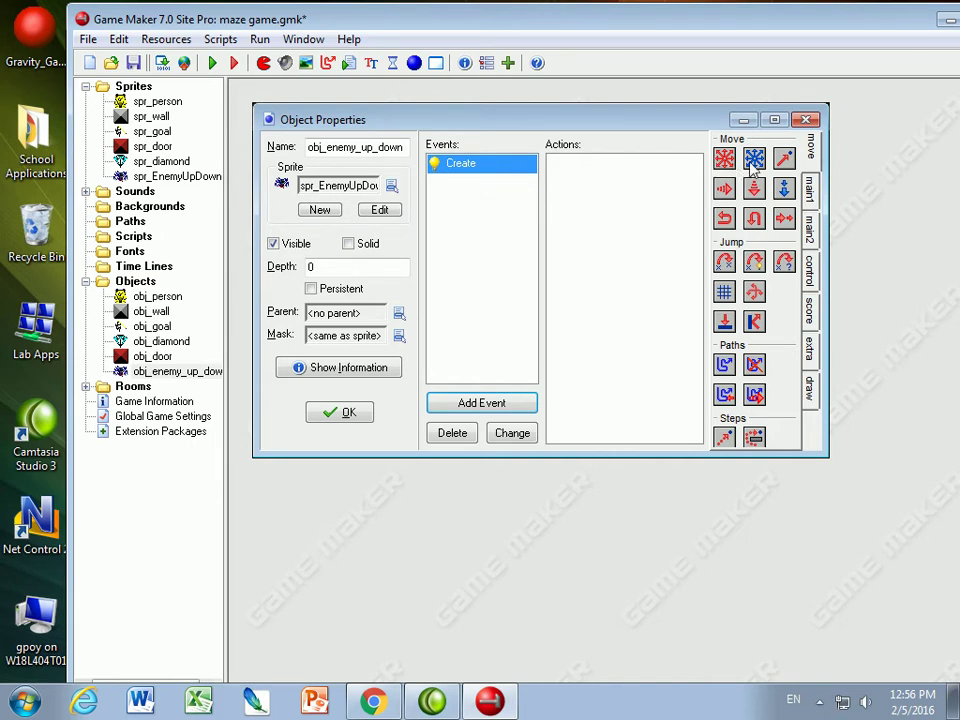
{"action": "left_click_drag", "start_coordinate": [726, 167], "coordinate": [610, 178]}
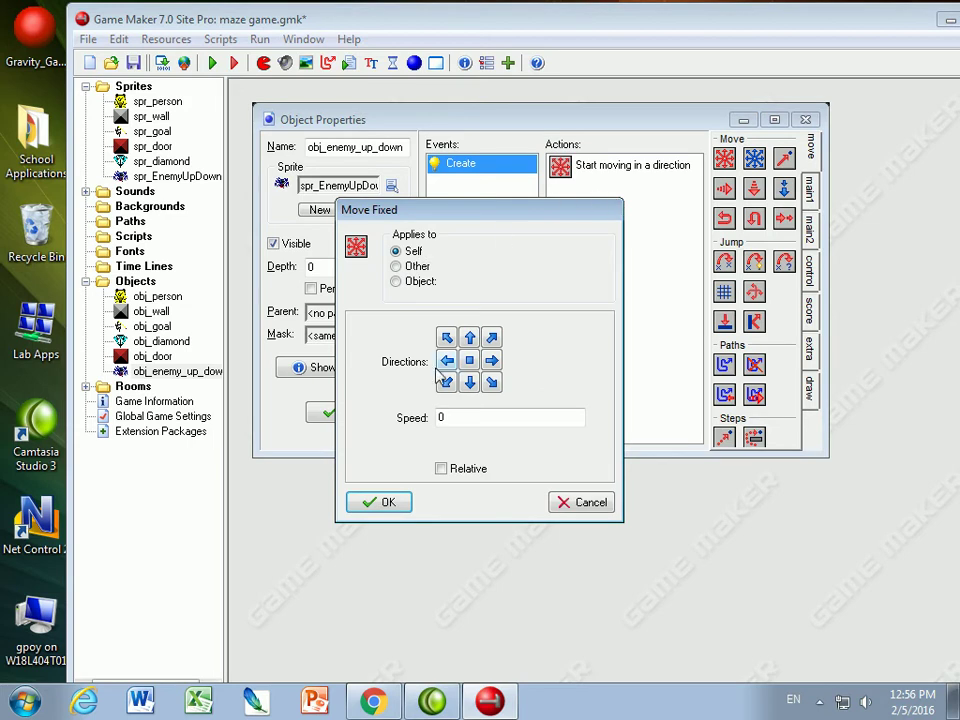
{"action": "left_click", "coordinate": [472, 337]}
{"action": "left_click", "coordinate": [469, 383]}
{"action": "double_click", "coordinate": [469, 417]}
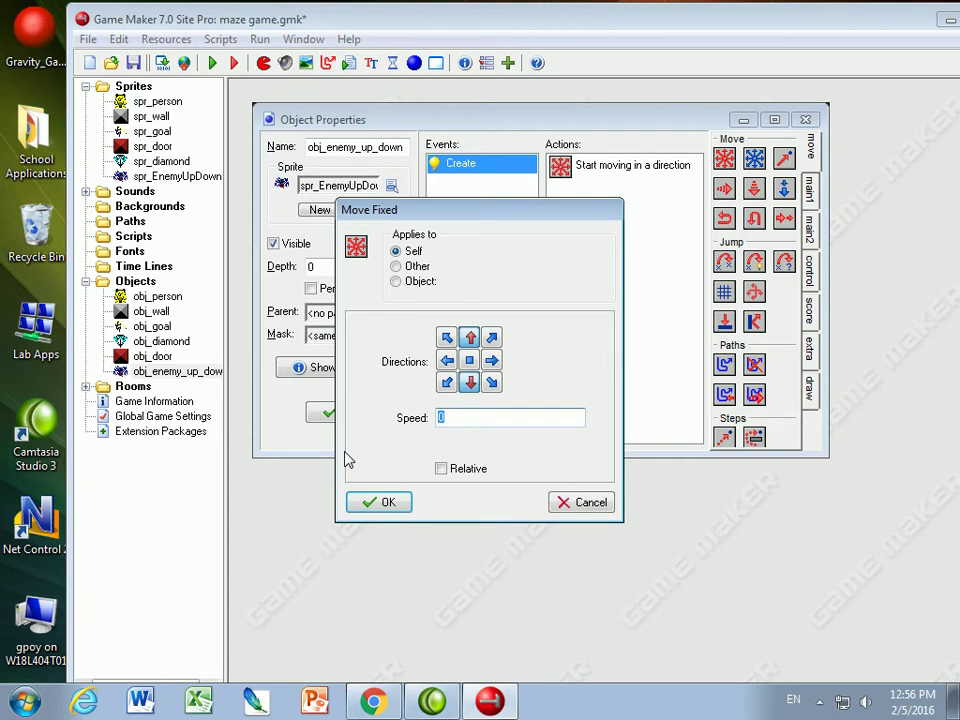
{"action": "type", "text": "4"}
{"action": "double_click", "coordinate": [447, 417]}
{"action": "type", "text": "32/7"}
{"action": "double_click", "coordinate": [436, 419]}
Add an obj_wall collision event that reverses vertical direction, then close the enemy object
{"action": "left_click", "coordinate": [376, 500]}
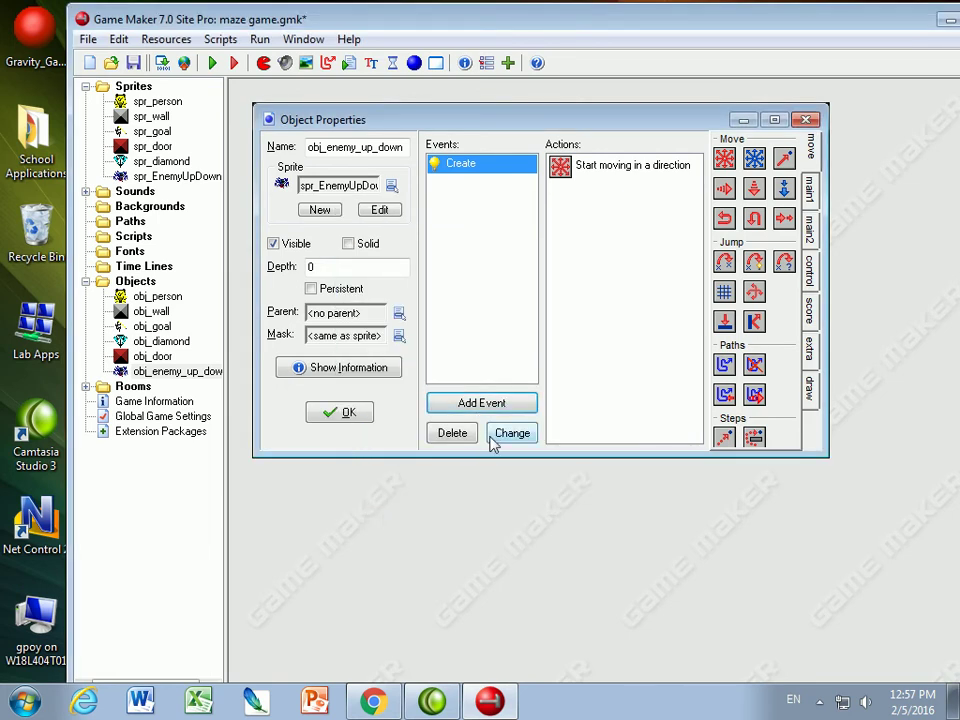
{"action": "left_click", "coordinate": [474, 408]}
{"action": "left_click", "coordinate": [430, 405]}
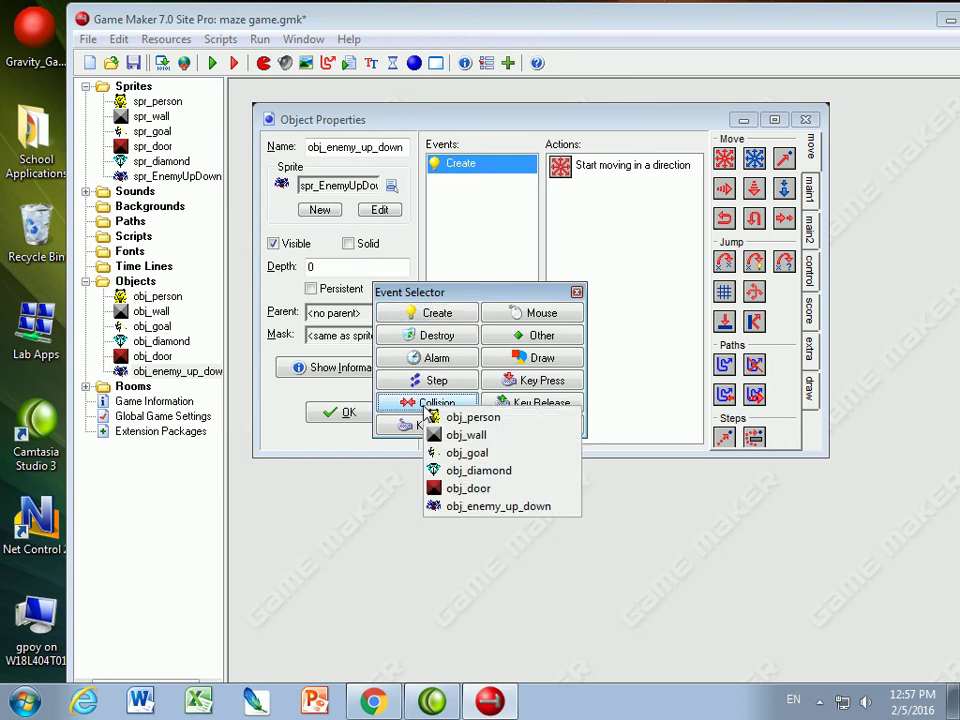
{"action": "left_click", "coordinate": [468, 435]}
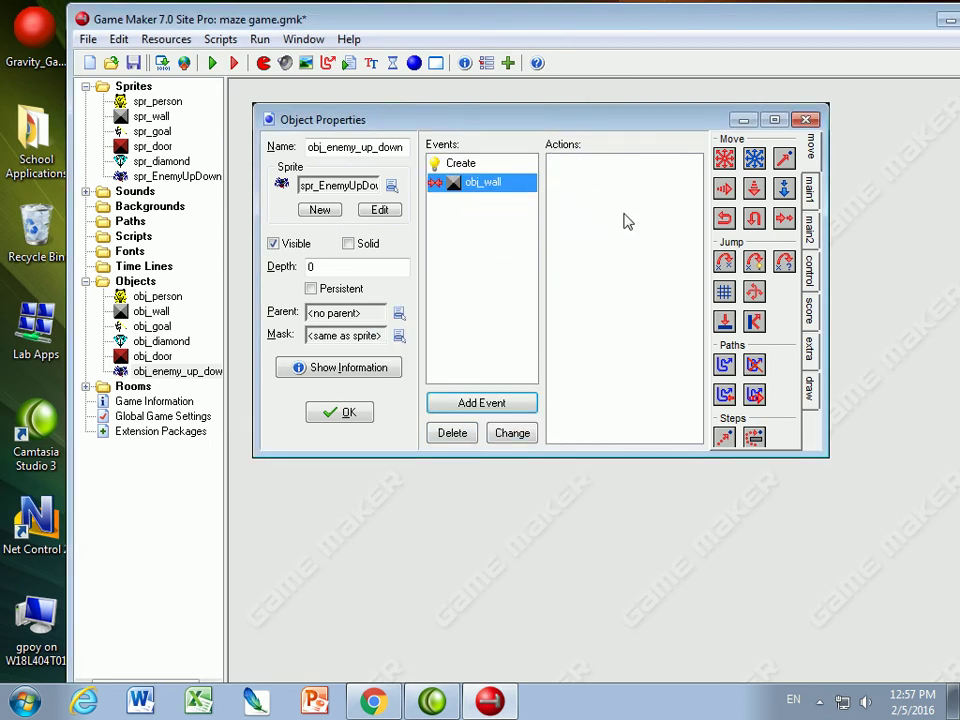
{"action": "left_click_drag", "start_coordinate": [755, 219], "coordinate": [618, 200]}
{"action": "left_click", "coordinate": [376, 503]}
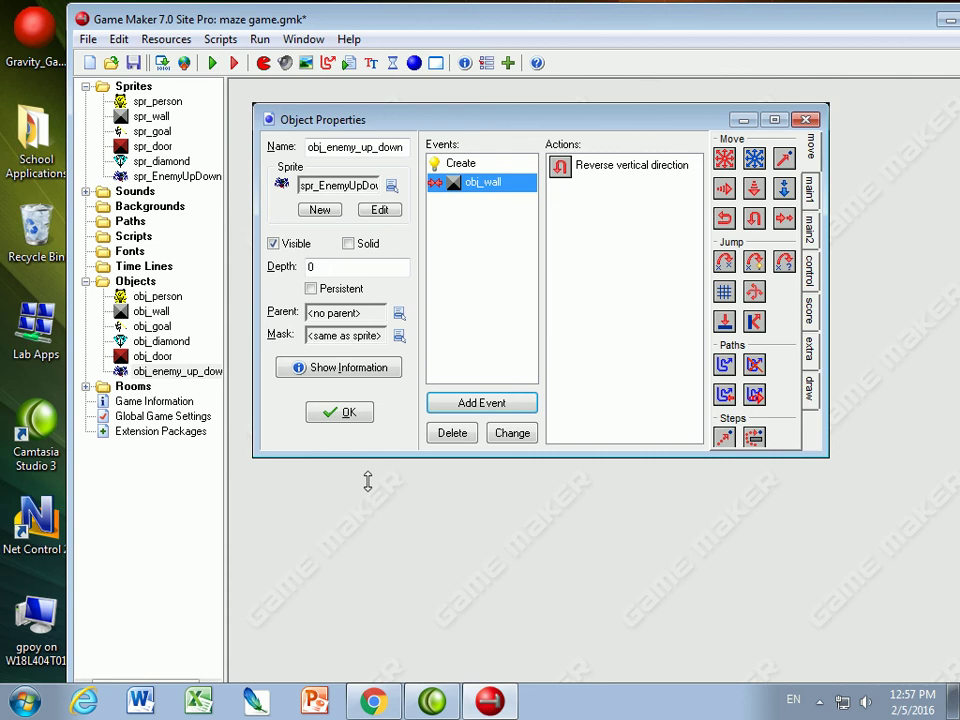
{"action": "left_click", "coordinate": [336, 415]}
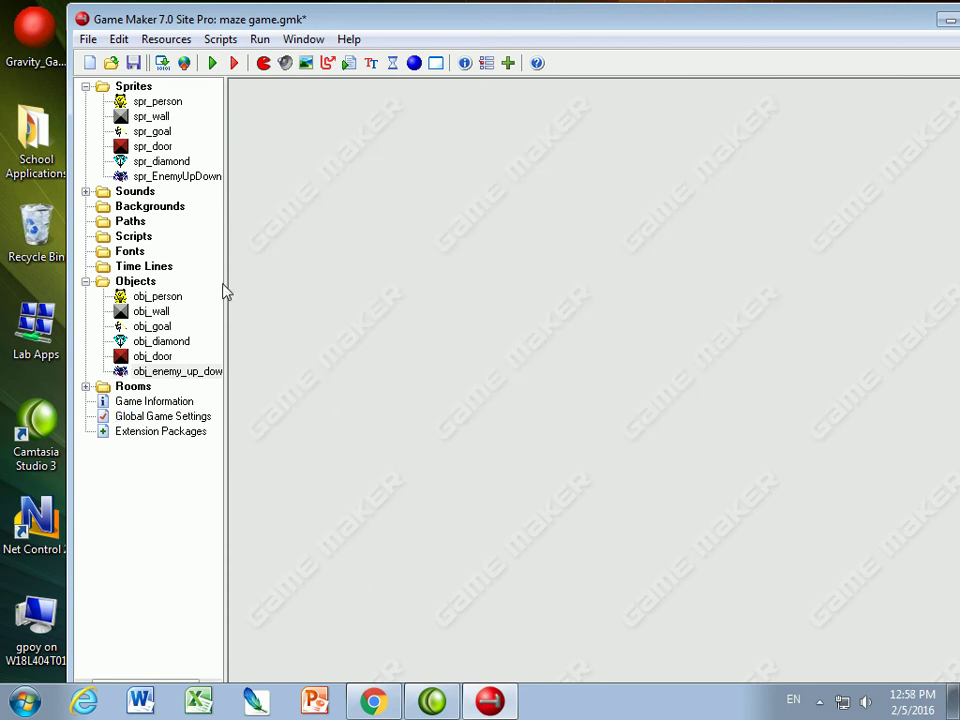
Give obj_person a collision event with obj_enemy_up_down that restarts the game
{"action": "left_click", "coordinate": [150, 298]}
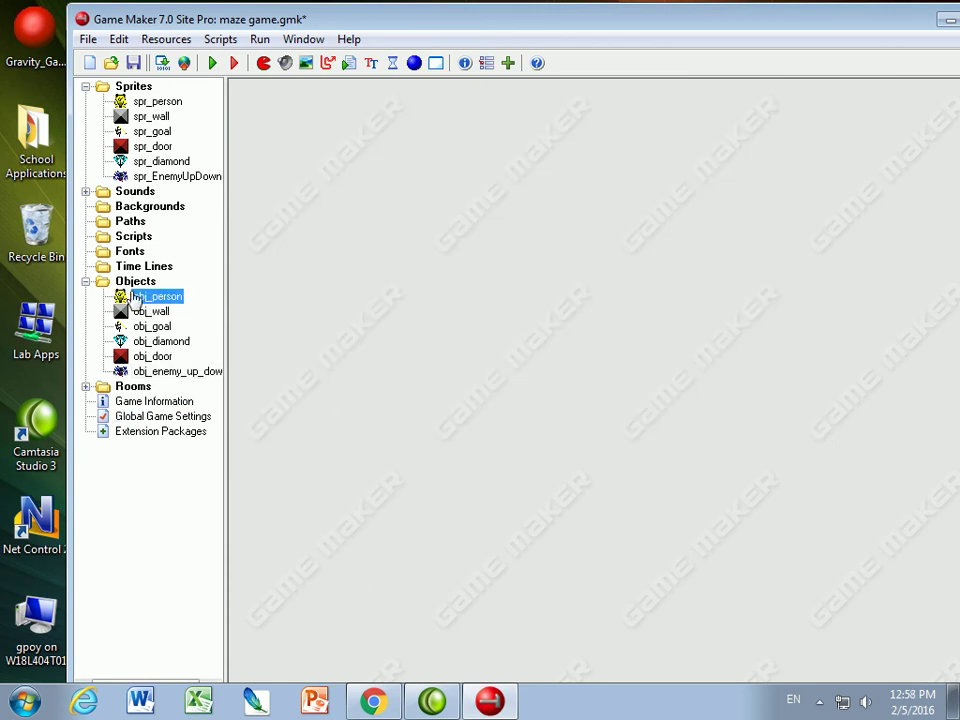
{"action": "double_click", "coordinate": [140, 300]}
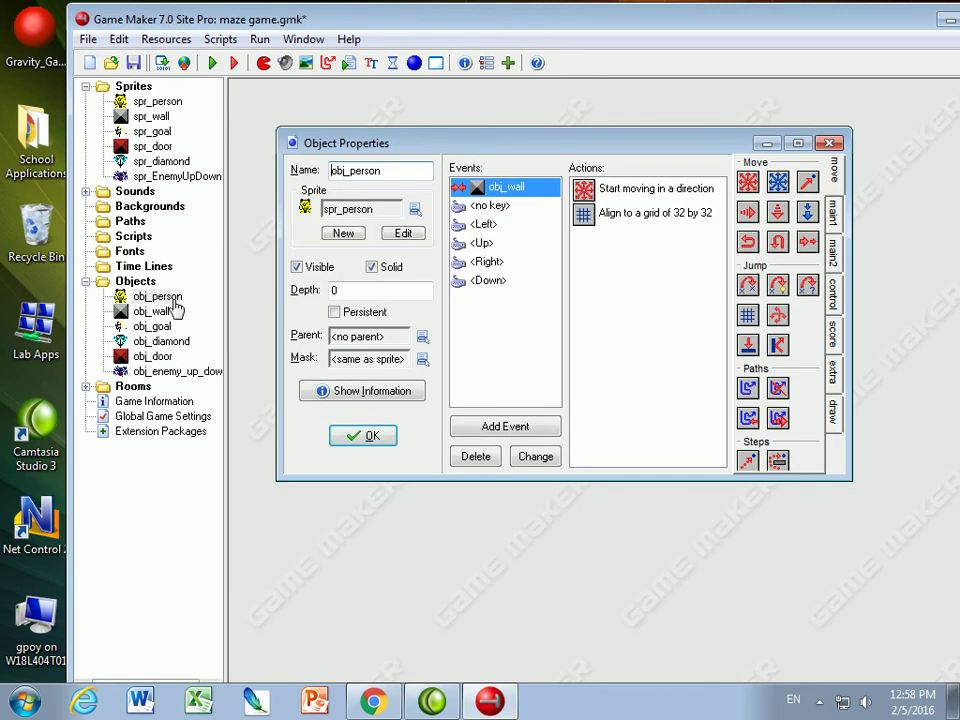
{"action": "left_click", "coordinate": [497, 428]}
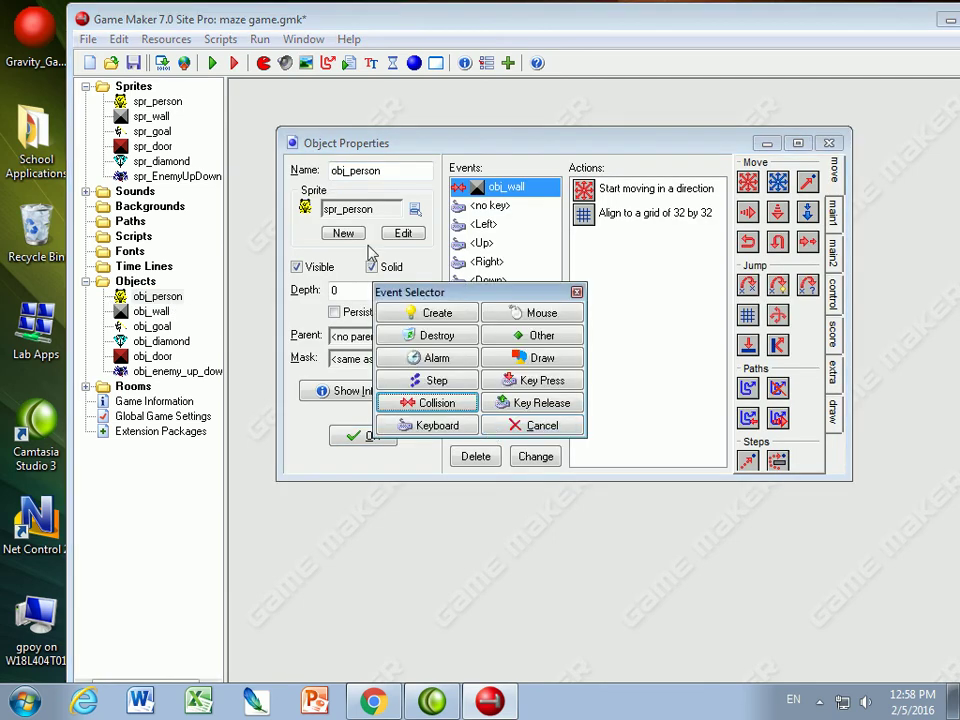
{"action": "left_click", "coordinate": [412, 403]}
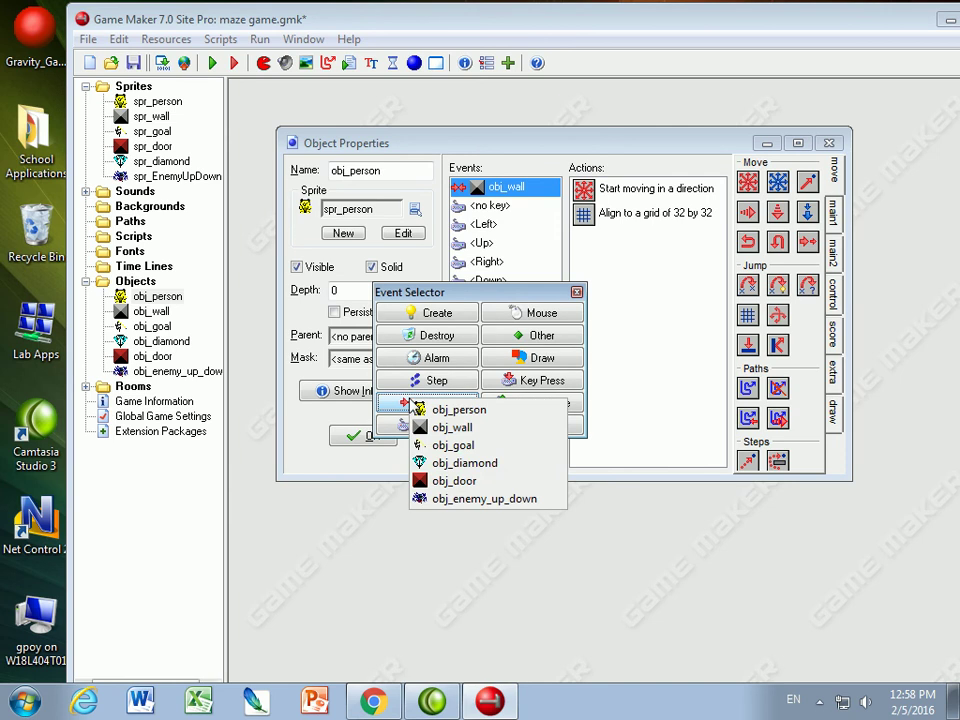
{"action": "left_click", "coordinate": [472, 499]}
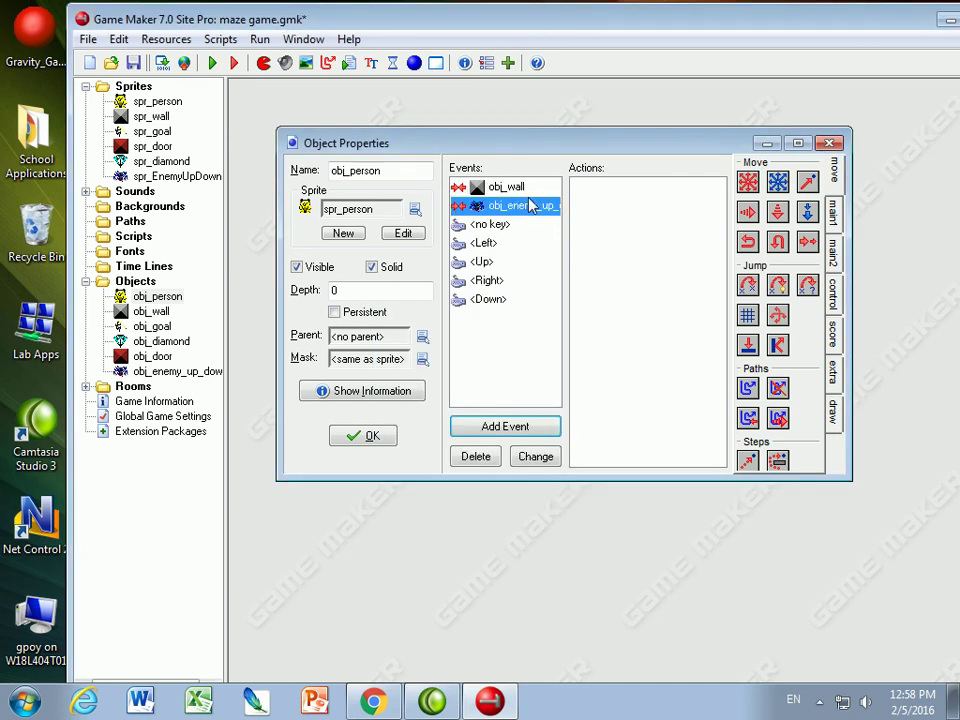
{"action": "left_click", "coordinate": [833, 290]}
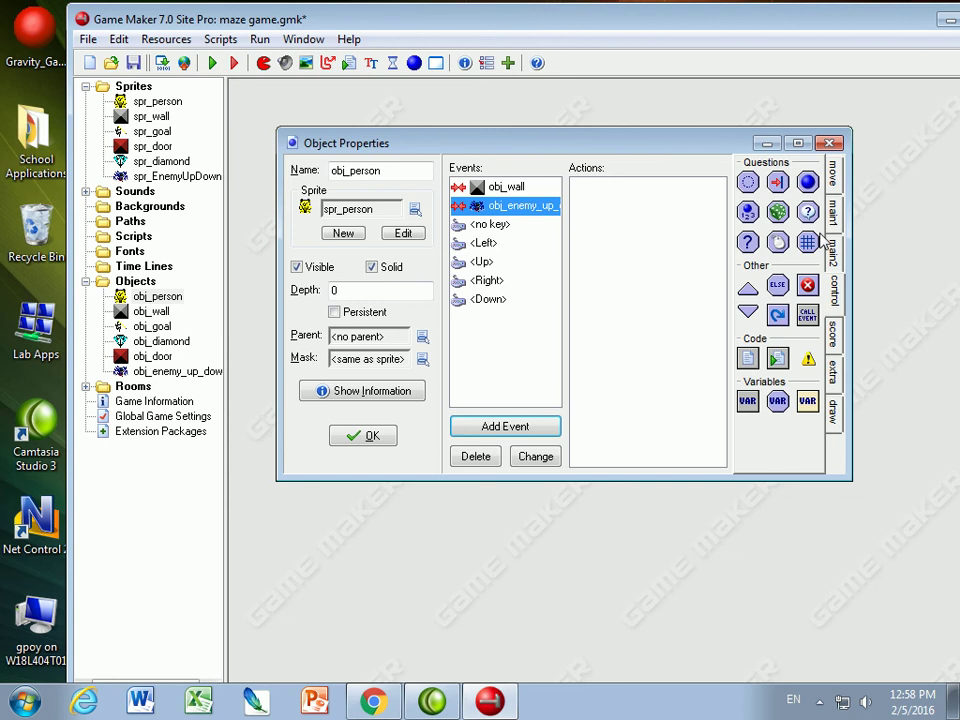
{"action": "left_click", "coordinate": [832, 250]}
{"action": "left_click_drag", "start_coordinate": [748, 298], "coordinate": [618, 238]}
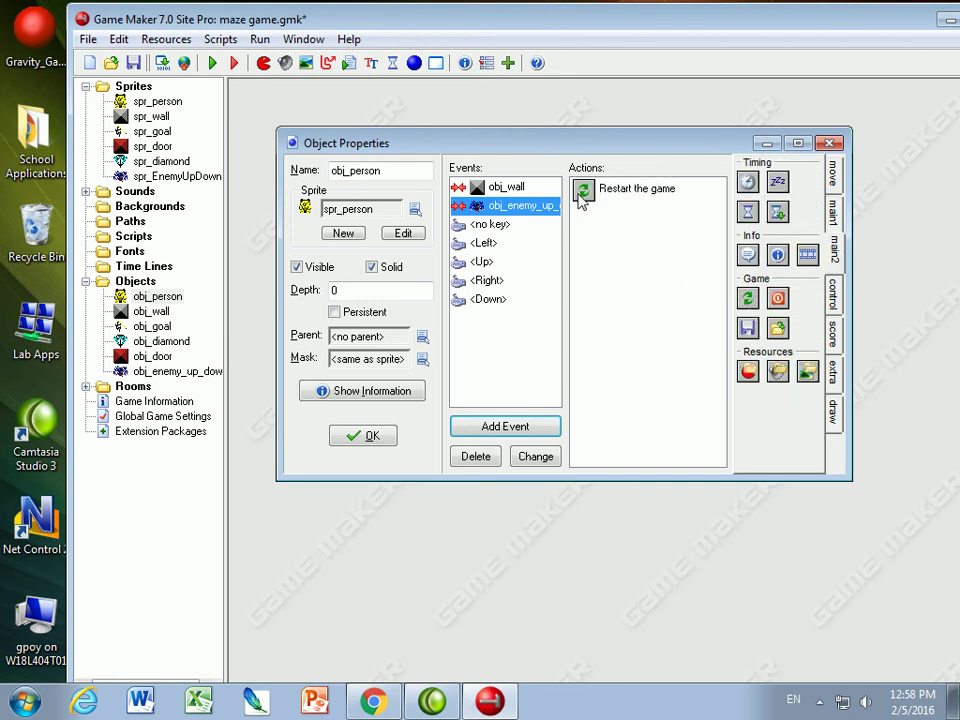
Open room0 and place two obj_enemy_up_down spiders into empty maze cells
{"action": "left_click", "coordinate": [364, 437]}
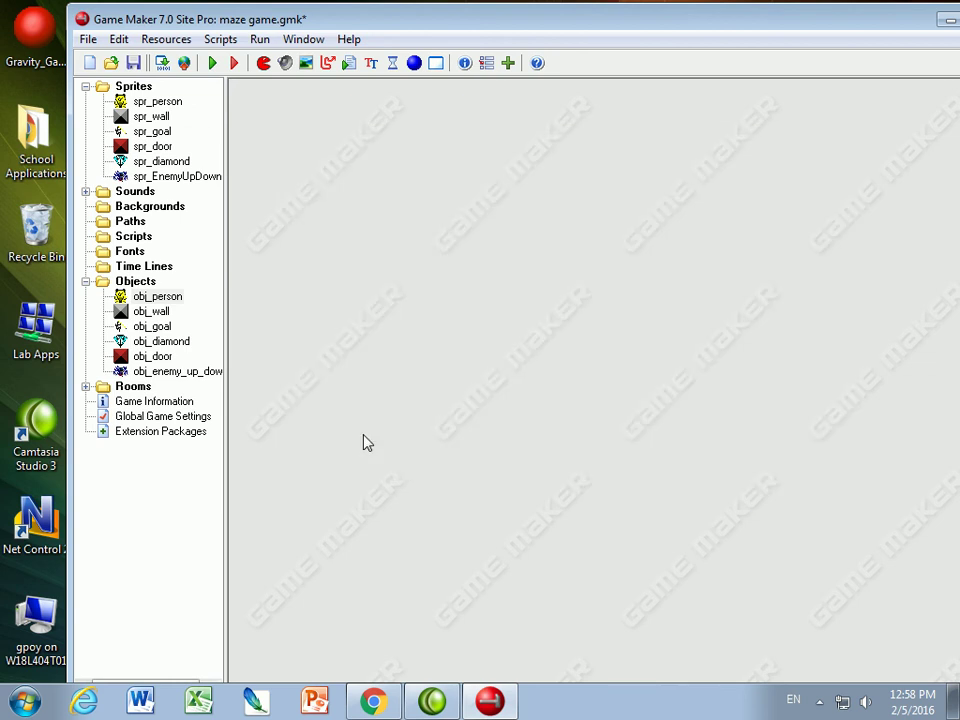
{"action": "left_click", "coordinate": [86, 386]}
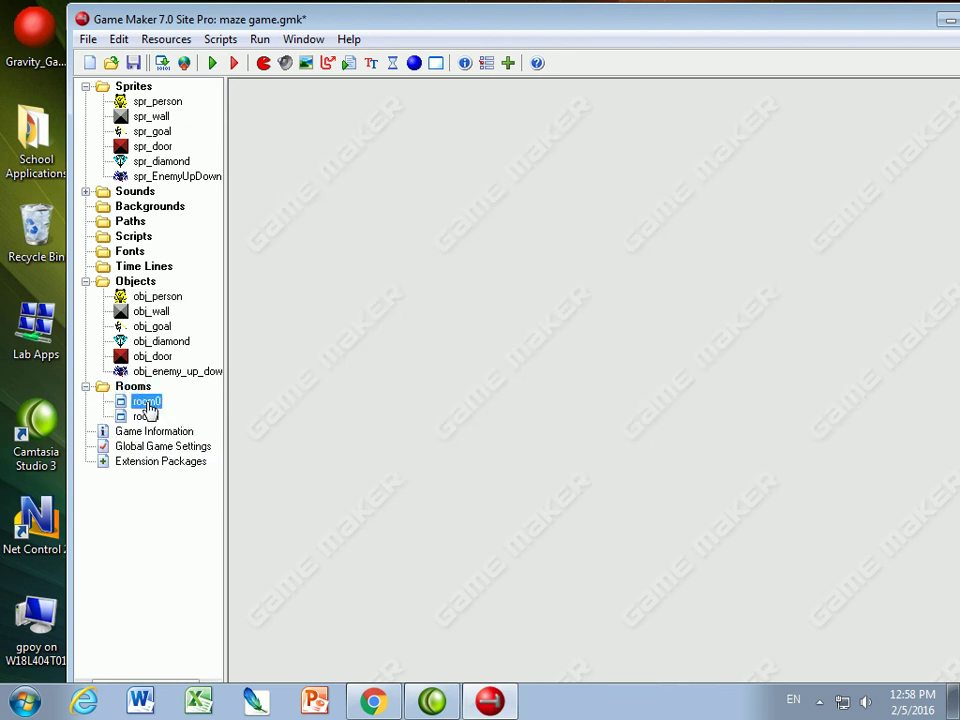
{"action": "double_click", "coordinate": [147, 403]}
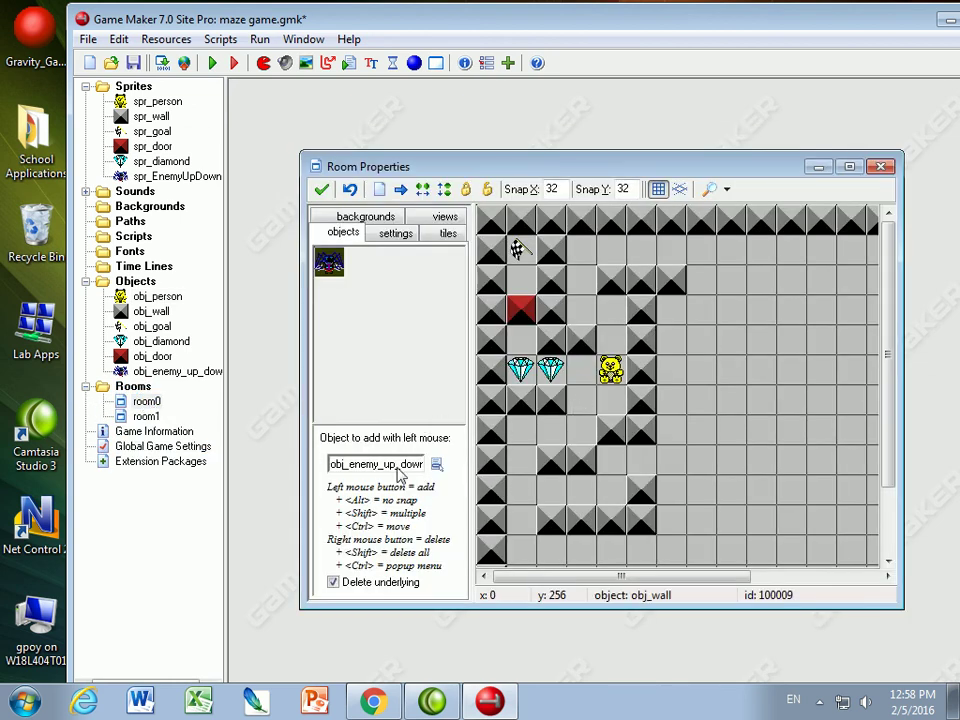
{"action": "left_click", "coordinate": [436, 465]}
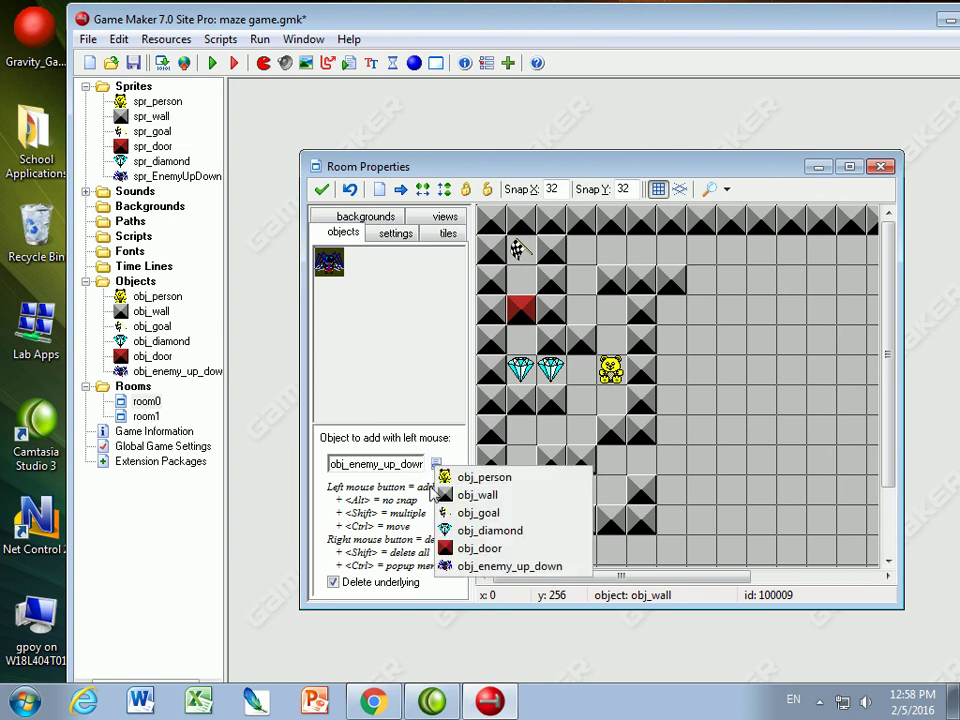
{"action": "left_click", "coordinate": [493, 566]}
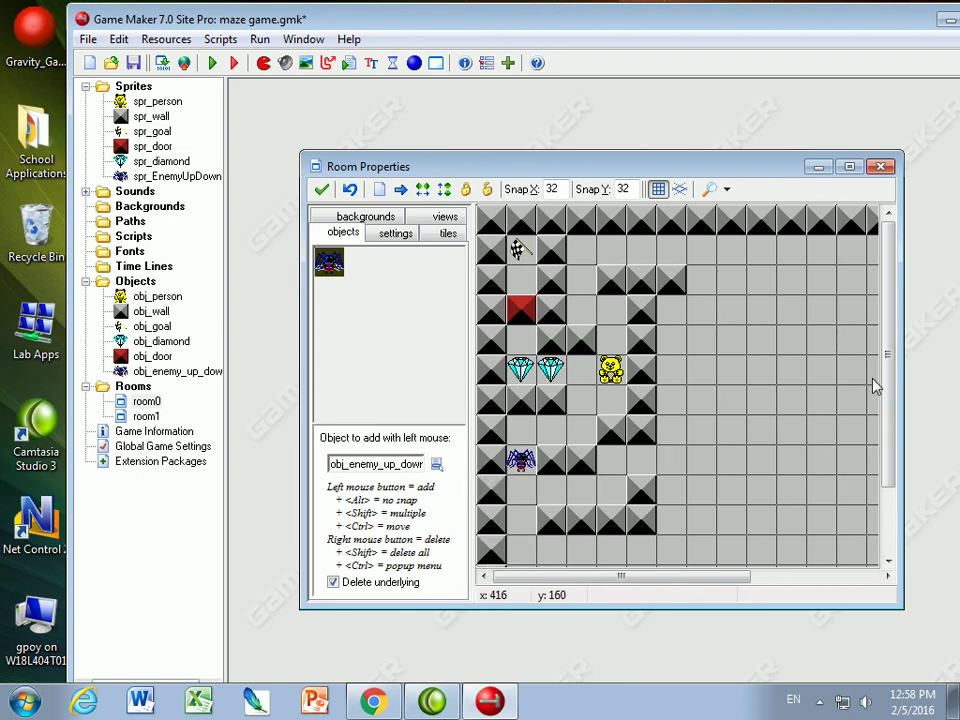
{"action": "scroll", "coordinate": [880, 430], "scroll_direction": "down", "scroll_amount": 3}
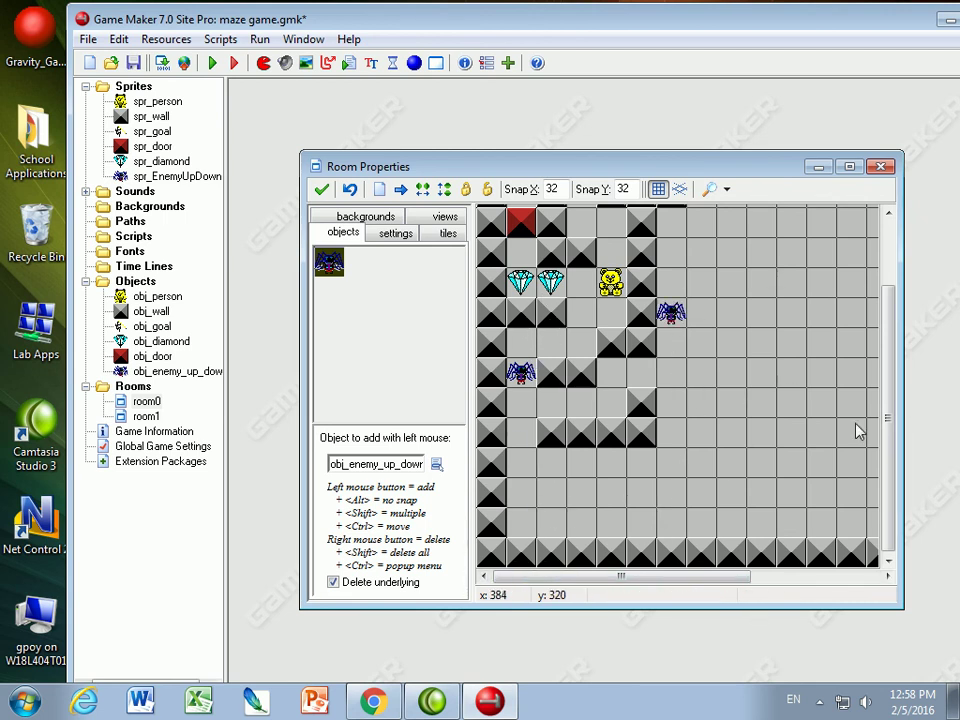
{"action": "left_click_drag", "start_coordinate": [893, 432], "coordinate": [892, 514]}
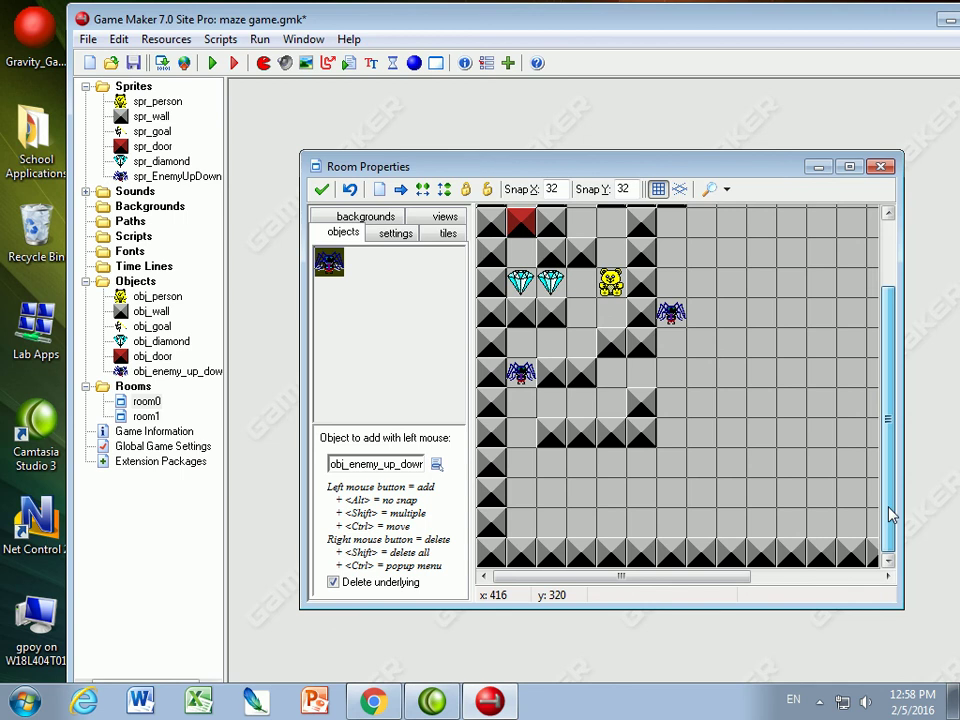
Run the maze game from the toolbar to test it
{"action": "left_click", "coordinate": [209, 63]}
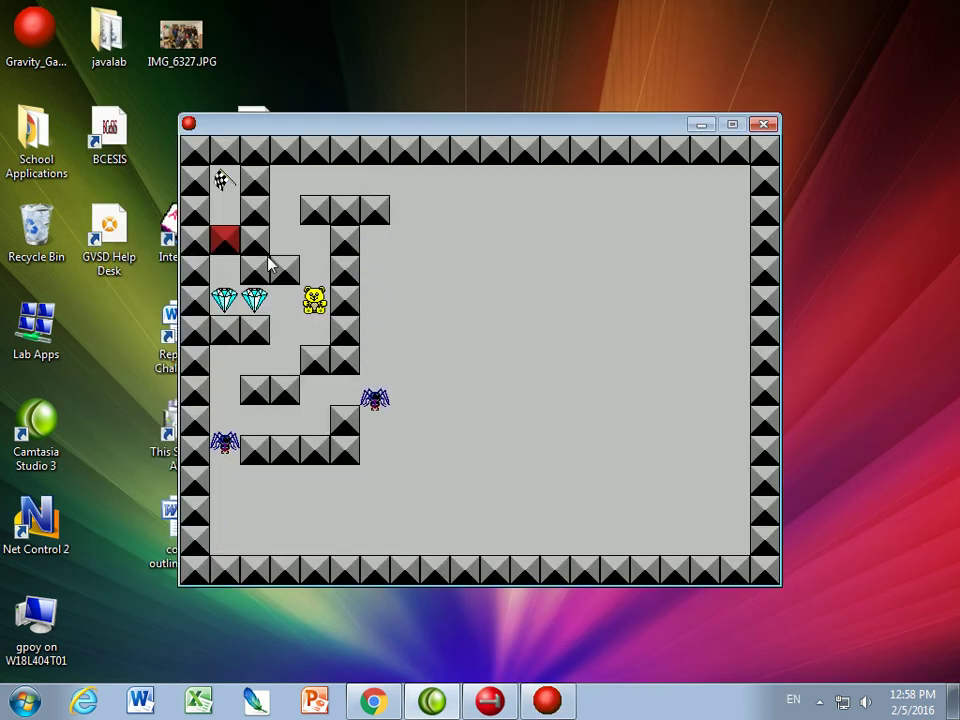
Move the teddy bear down, left around the walls, and up to the top row
{"action": "key", "text": "Up"}
{"action": "key", "text": "Left"}
{"action": "key", "text": "Right"}
{"action": "key", "text": "Down"}
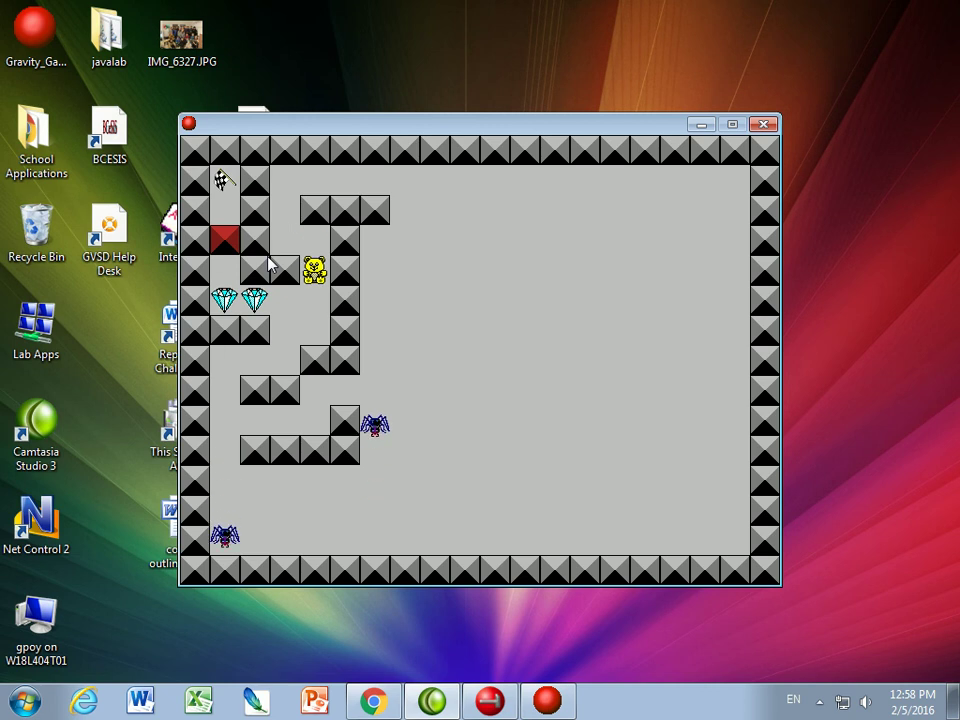
{"action": "key", "text": "Down"}
{"action": "key", "text": "Down"}
{"action": "key", "text": "Left"}
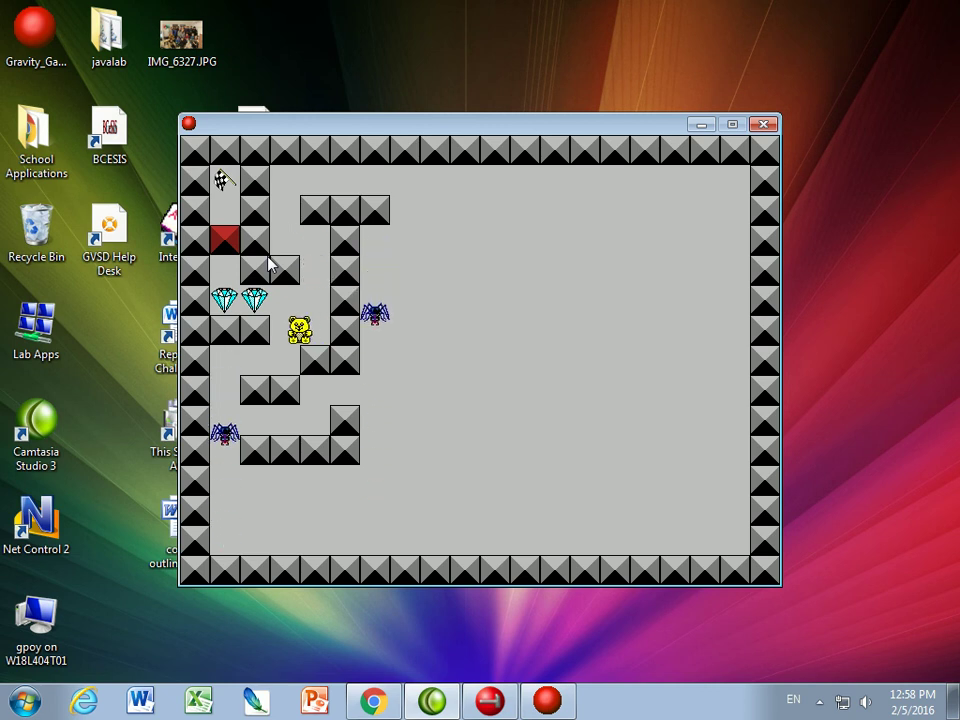
{"action": "key", "text": "Down"}
{"action": "key", "text": "Left"}
{"action": "key", "text": "Right"}
{"action": "key", "text": "Up"}
{"action": "key", "text": "Right"}
{"action": "key", "text": "Up"}
{"action": "key", "text": "Up"}
{"action": "key", "text": "Up"}
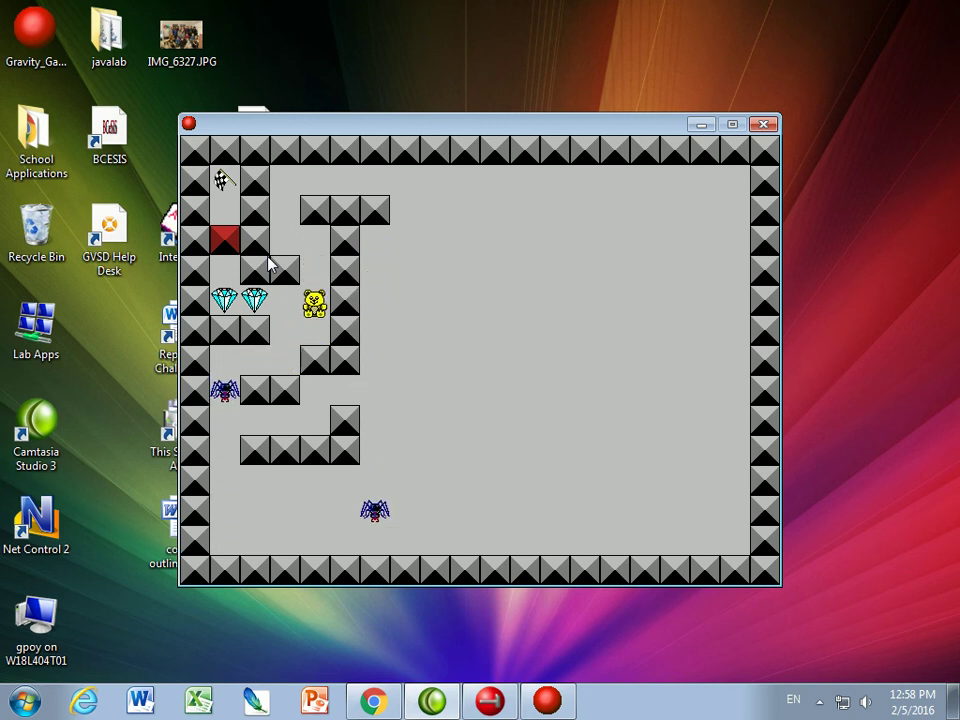
{"action": "key", "text": "Left"}
{"action": "key", "text": "Up"}
{"action": "key", "text": "Up"}
Move right along the top row and dodge the spider by stepping up and down
{"action": "key", "text": "Right"}
{"action": "key", "text": "Right"}
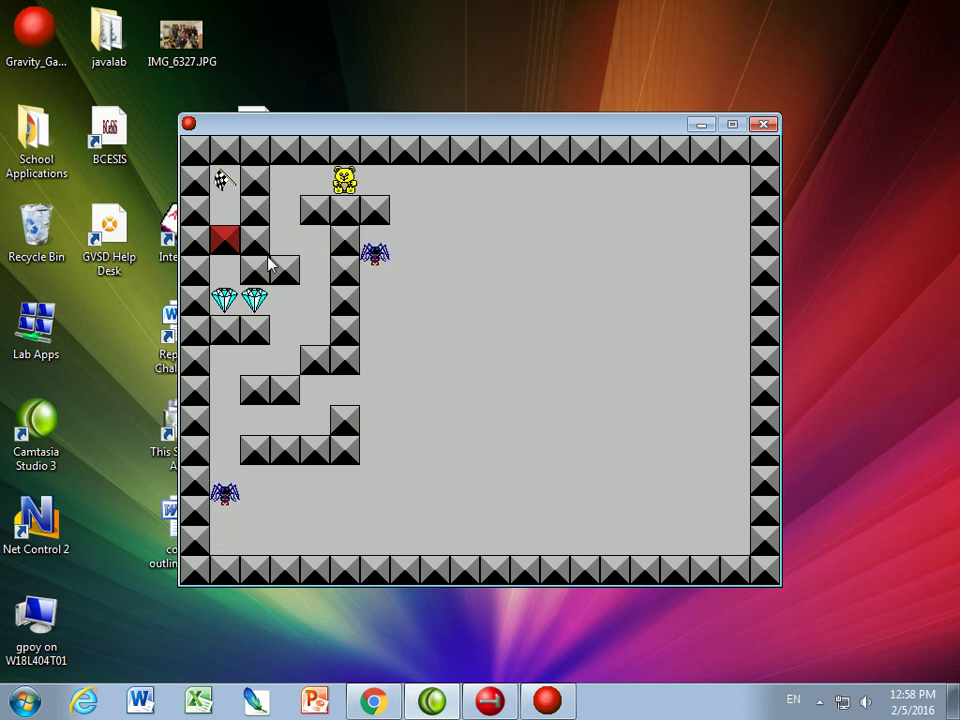
{"action": "key", "text": "Right"}
{"action": "key", "text": "Right"}
{"action": "key", "text": "Down"}
{"action": "key", "text": "Down"}
{"action": "key", "text": "Down"}
{"action": "key", "text": "Down"}
{"action": "key", "text": "Down"}
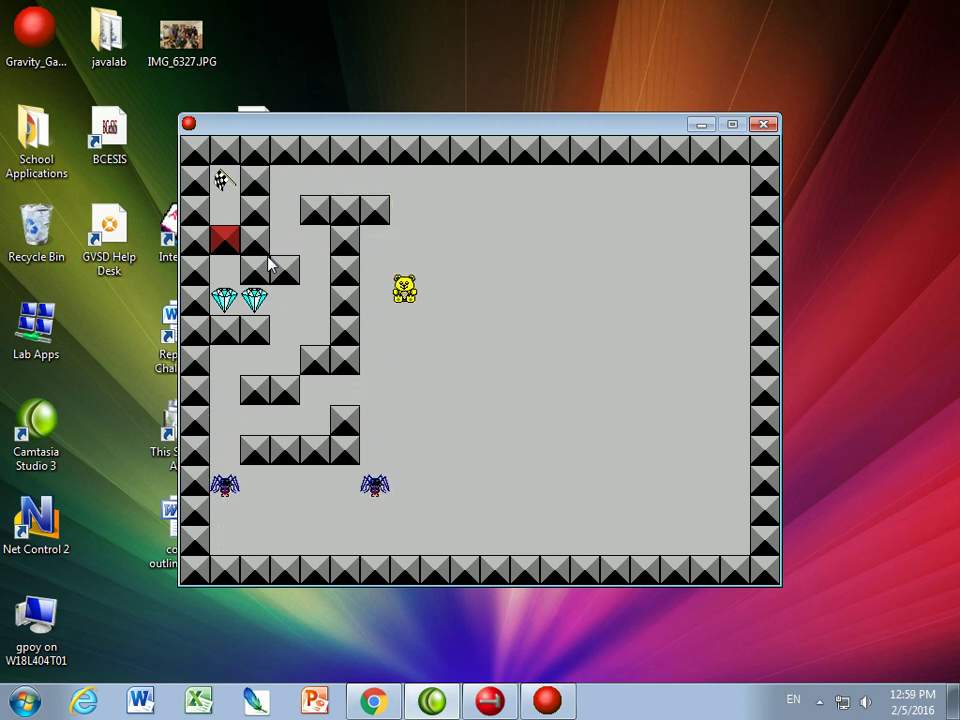
{"action": "key", "text": "Down"}
{"action": "key", "text": "Down"}
{"action": "key", "text": "Up"}
{"action": "key", "text": "Up"}
{"action": "key", "text": "Up"}
{"action": "key", "text": "Up"}
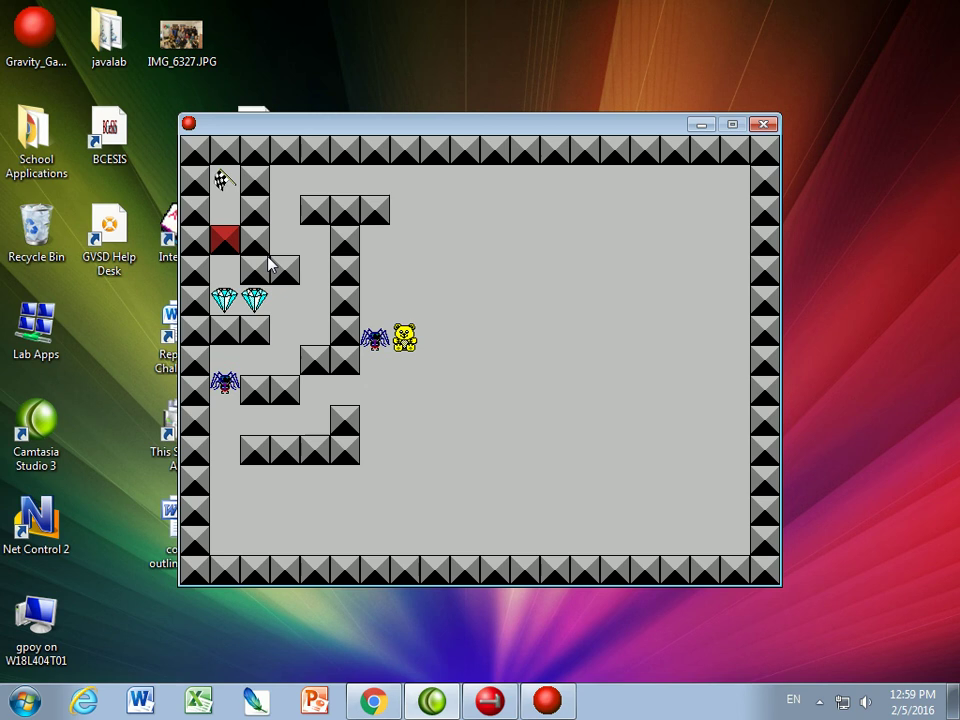
{"action": "key", "text": "Up"}
{"action": "key", "text": "Down"}
{"action": "key", "text": "Down"}
{"action": "key", "text": "Down"}
{"action": "key", "text": "Down"}
{"action": "key", "text": "Down"}
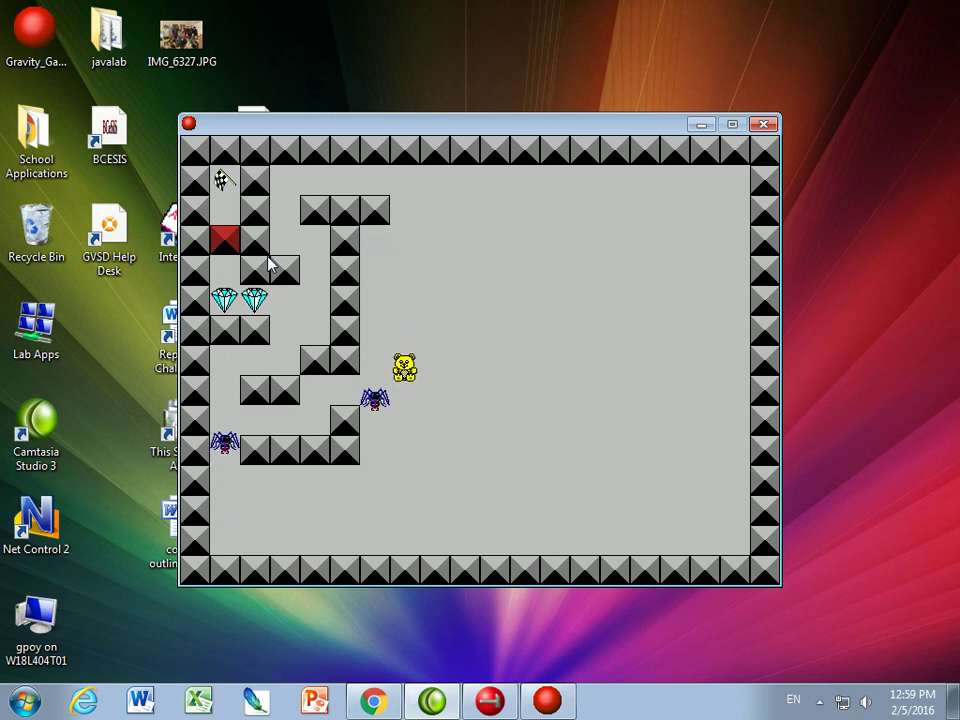
{"action": "key", "text": "Down"}
{"action": "key", "text": "Down"}
{"action": "key", "text": "Up"}
{"action": "key", "text": "Up"}
{"action": "key", "text": "Up"}
{"action": "key", "text": "Up"}
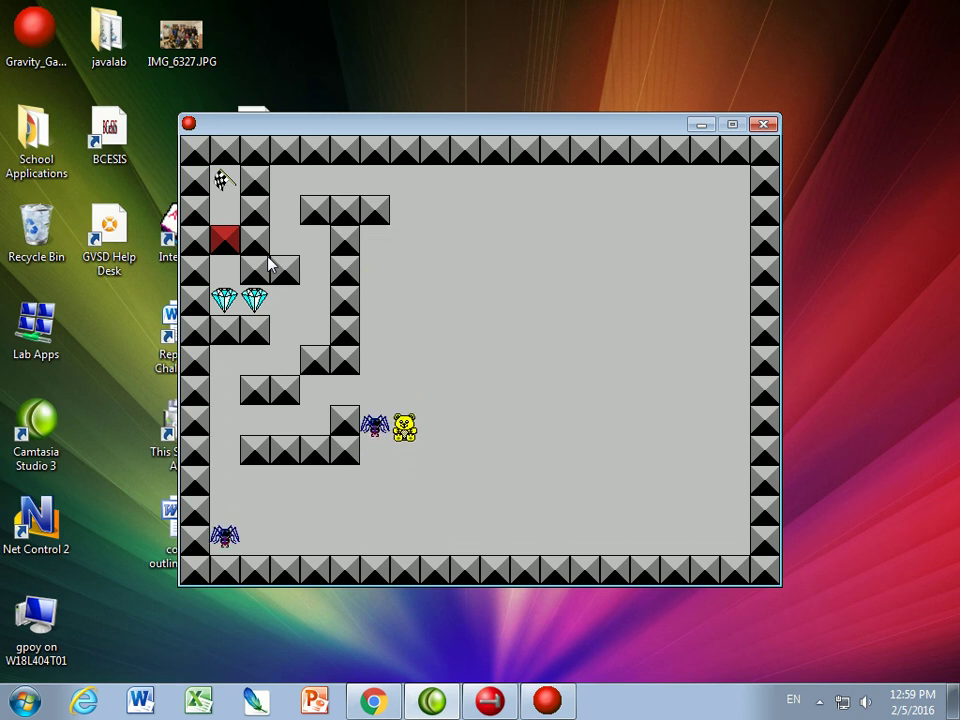
{"action": "key", "text": "Up"}
{"action": "key", "text": "Up"}
{"action": "key", "text": "Up"}
{"action": "key", "text": "Up"}
{"action": "key", "text": "Down"}
{"action": "key", "text": "Down"}
{"action": "key", "text": "Down"}
{"action": "key", "text": "Down"}
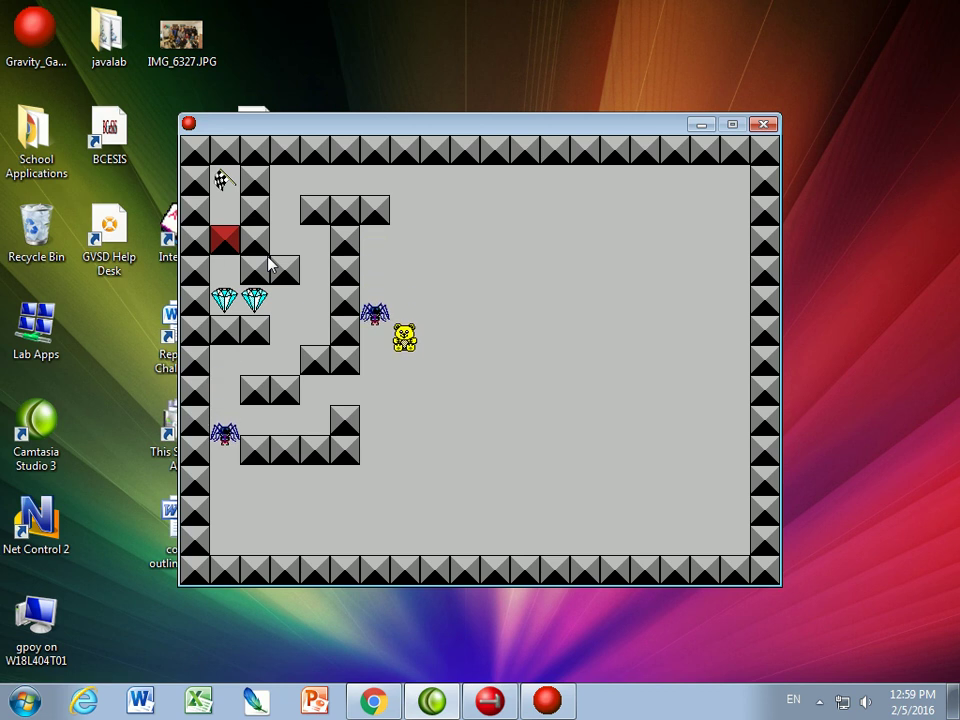
{"action": "key", "text": "Down"}
{"action": "key", "text": "Down"}
{"action": "key", "text": "Down"}
{"action": "key", "text": "Up"}
{"action": "key", "text": "Up"}
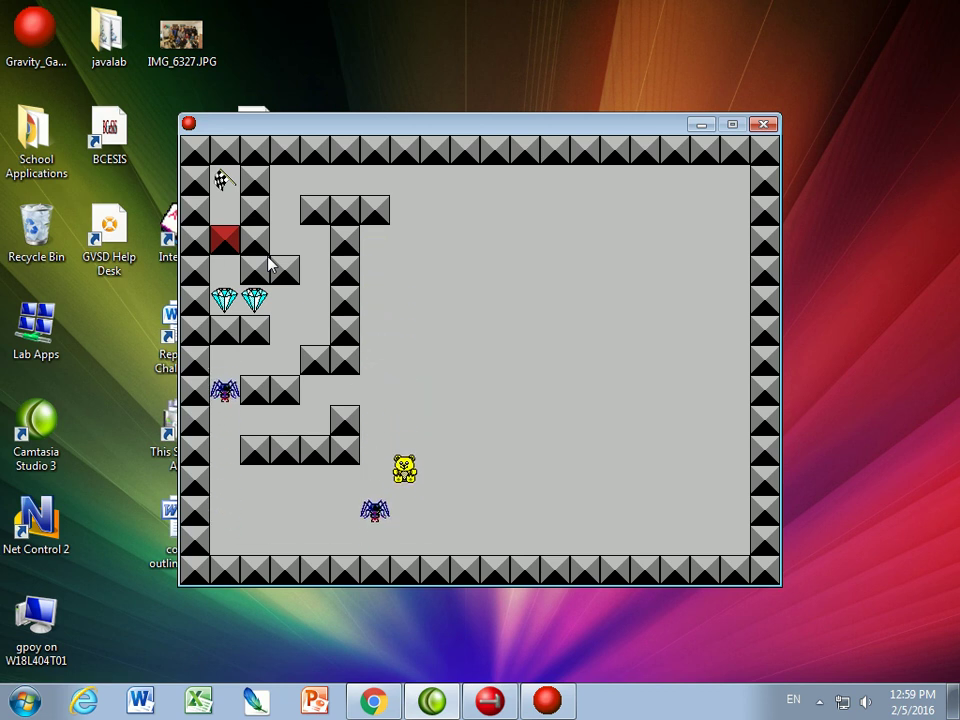
Steer left around the wall corner and collect both diamonds for a score of 20
{"action": "key", "text": "Up"}
{"action": "key", "text": "Left"}
{"action": "key", "text": "Up"}
{"action": "key", "text": "Left"}
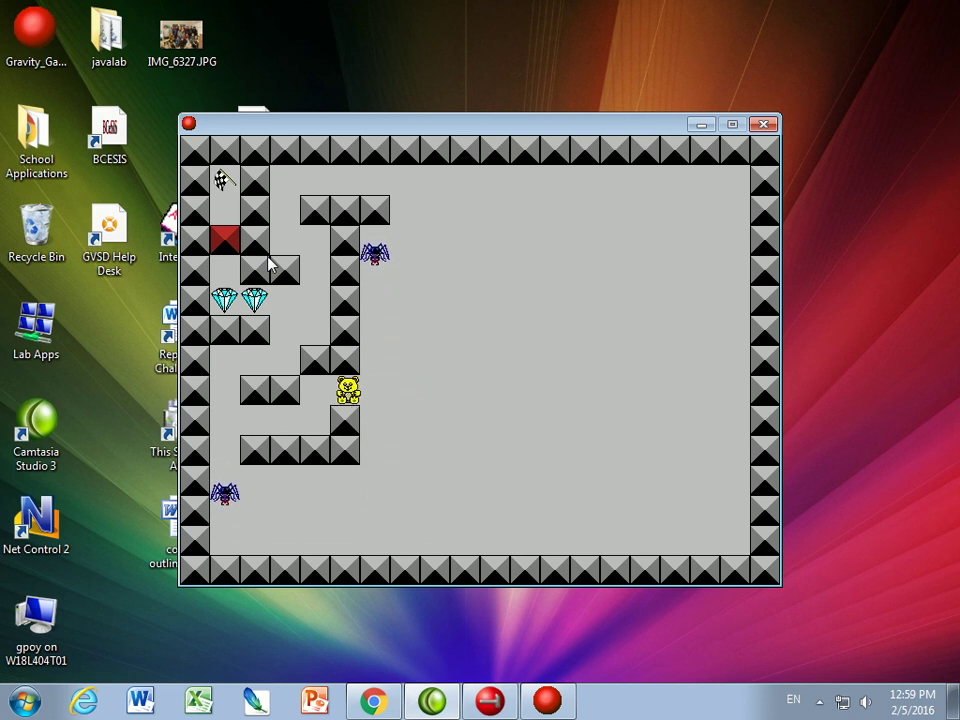
{"action": "key", "text": "Left"}
{"action": "key", "text": "Down"}
{"action": "key", "text": "Left"}
{"action": "key", "text": "Left"}
{"action": "key", "text": "Left"}
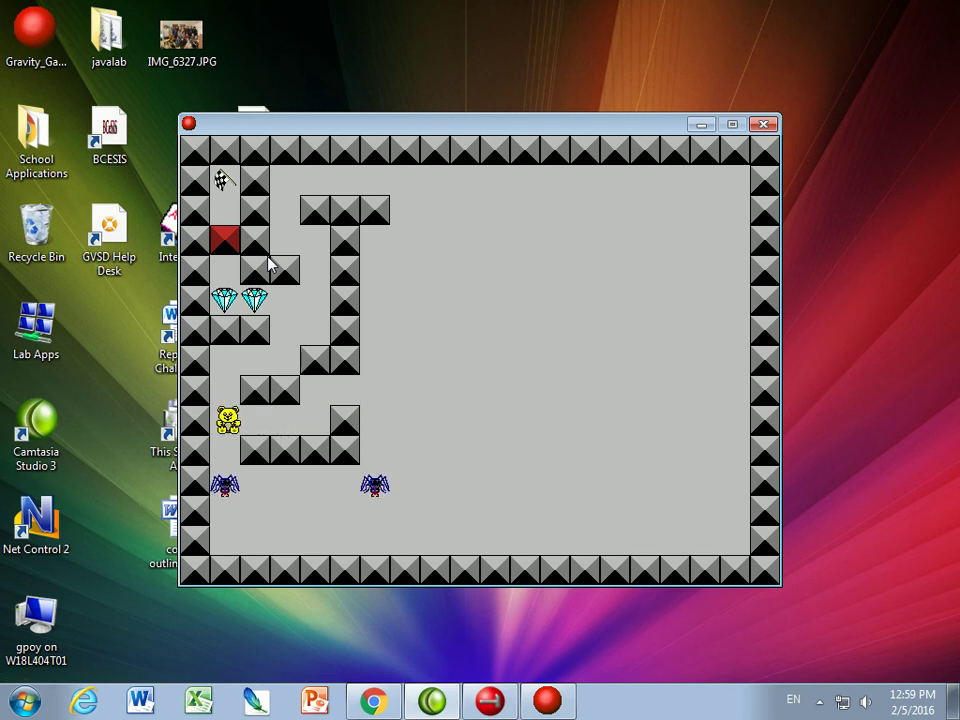
{"action": "key", "text": "Up"}
{"action": "key", "text": "Up"}
{"action": "key", "text": "Right"}
{"action": "key", "text": "Right"}
{"action": "key", "text": "Up"}
{"action": "key", "text": "Left"}
{"action": "key", "text": "Left"}
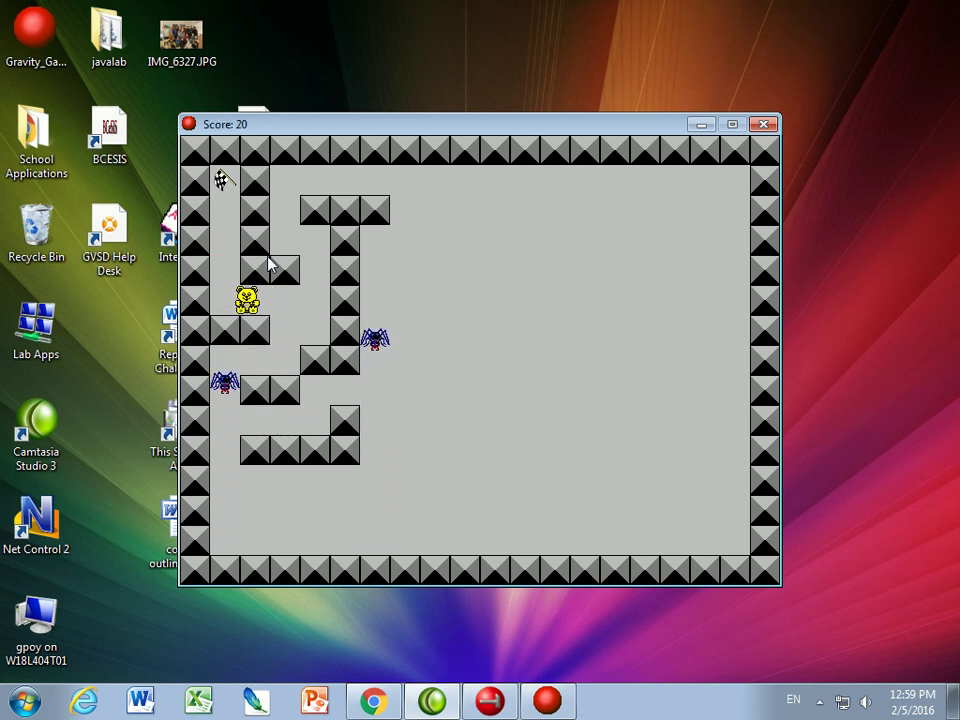